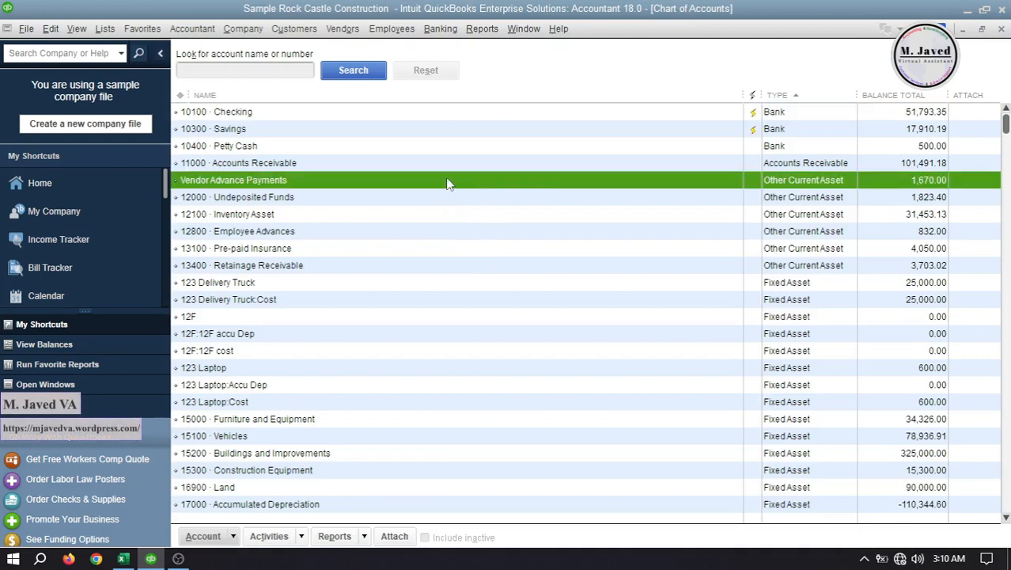
# Step: Look up vendor 52 KL's balance and transactions in the Vendor Center, closing it when done
pyautogui.hotkey('ctrl', 'q')
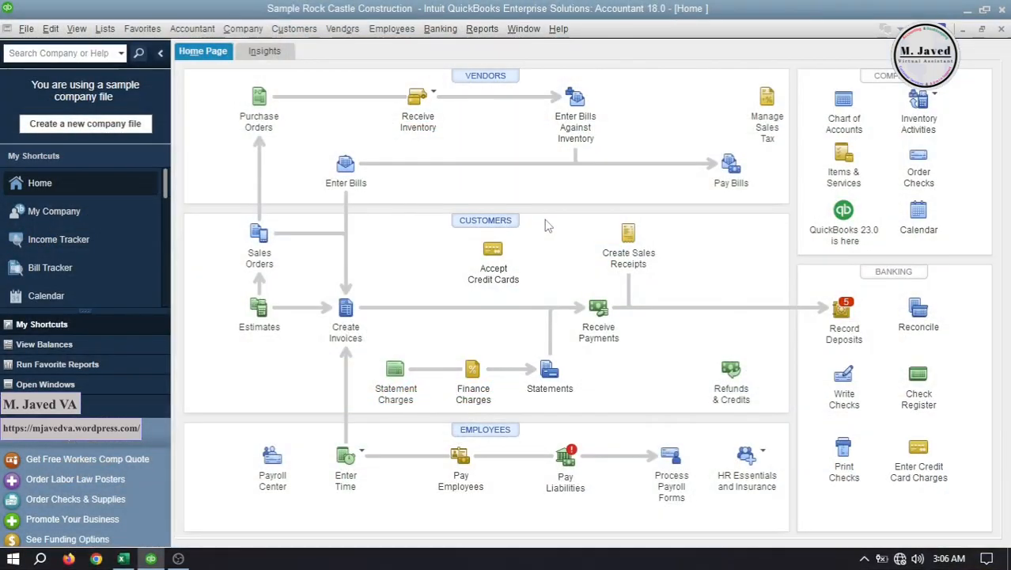
pyautogui.click(486, 78)
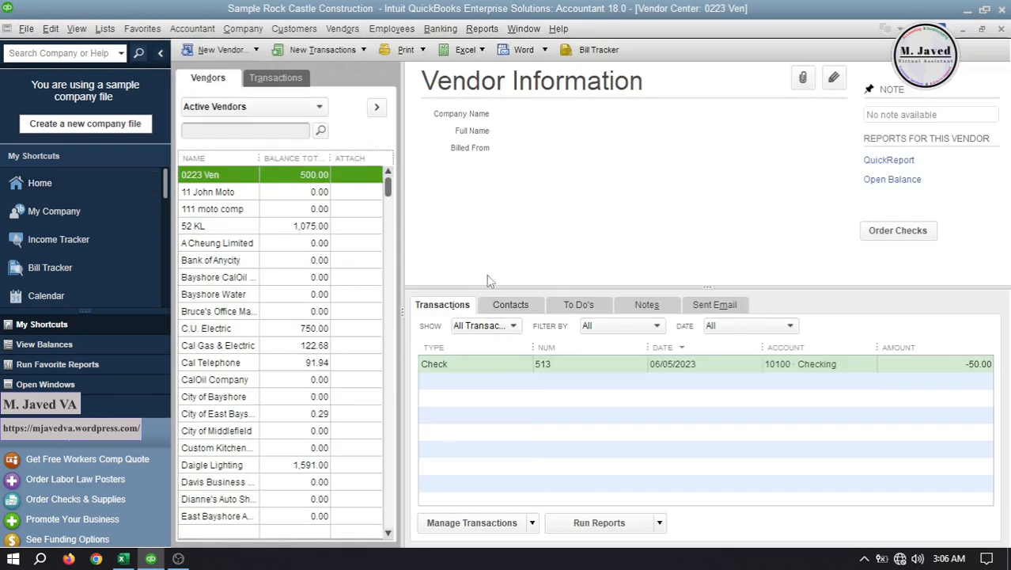
pyautogui.click(269, 229)
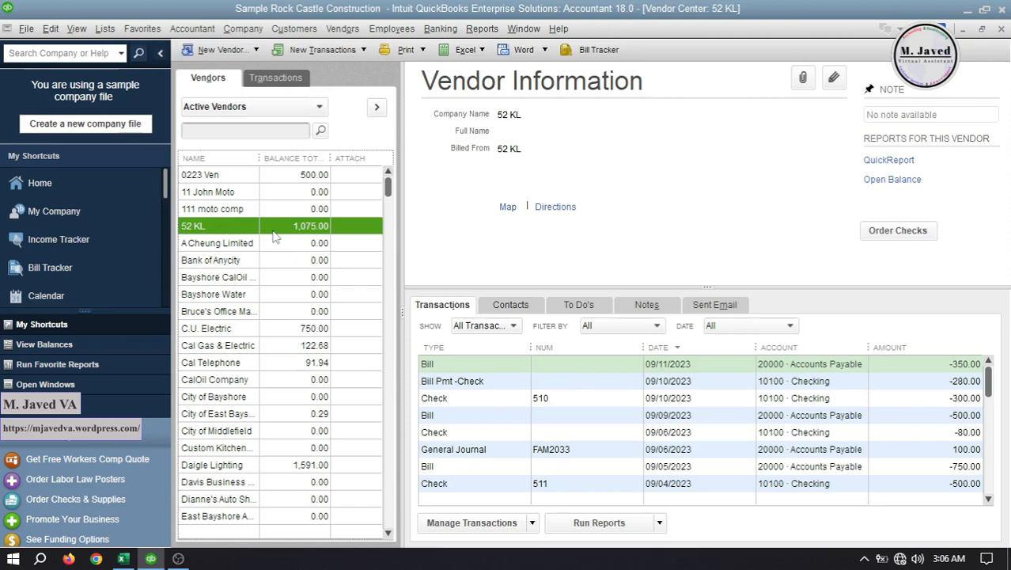
pyautogui.press('Escape')
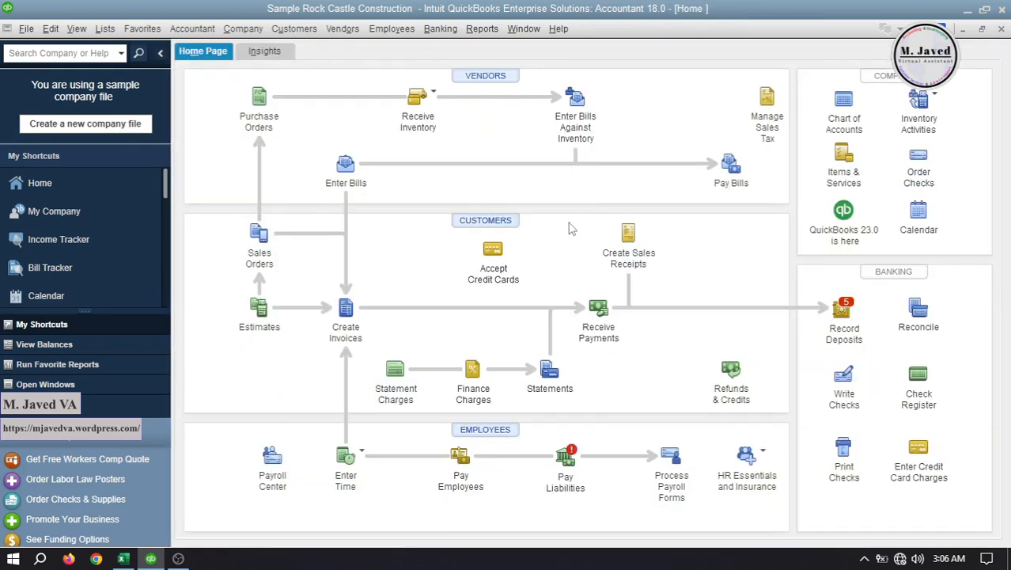
# Step: Review the 52 KL entries in the Vendor Advance Payments account register, then close the register and the Chart of Accounts
pyautogui.hotkey('ctrl', 'a')
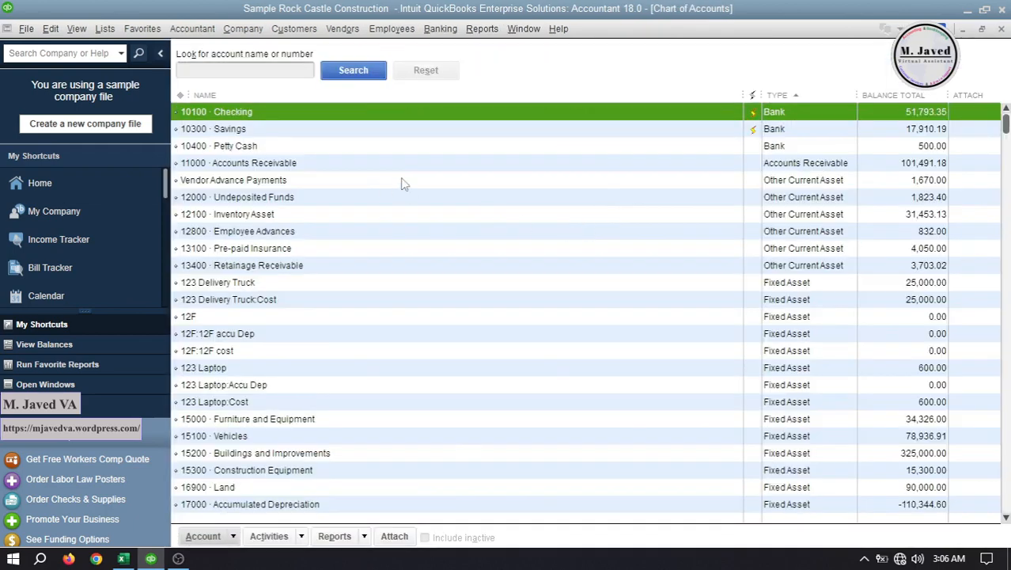
pyautogui.doubleClick(475, 182)
pyautogui.click(434, 181)
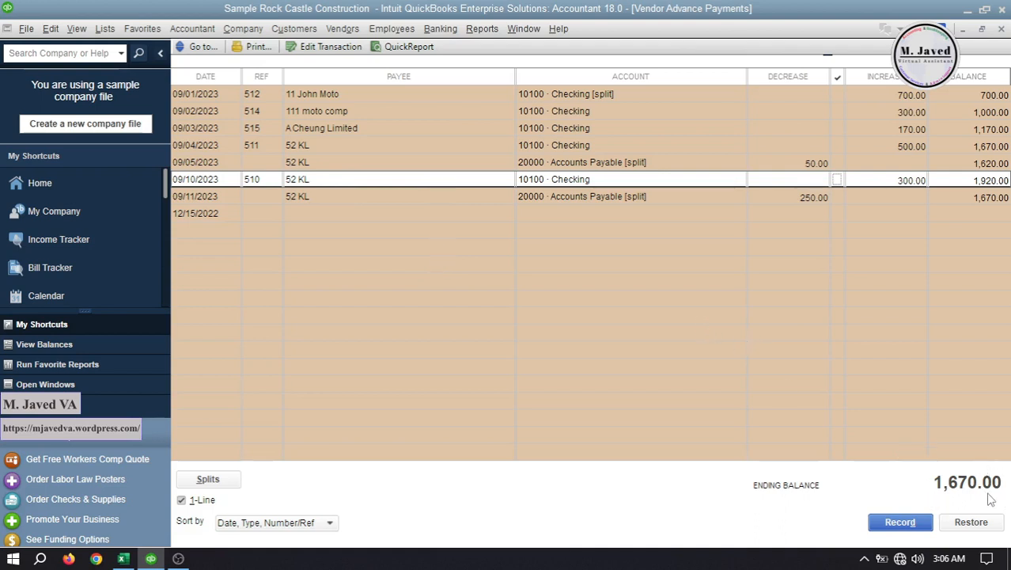
pyautogui.click(415, 197)
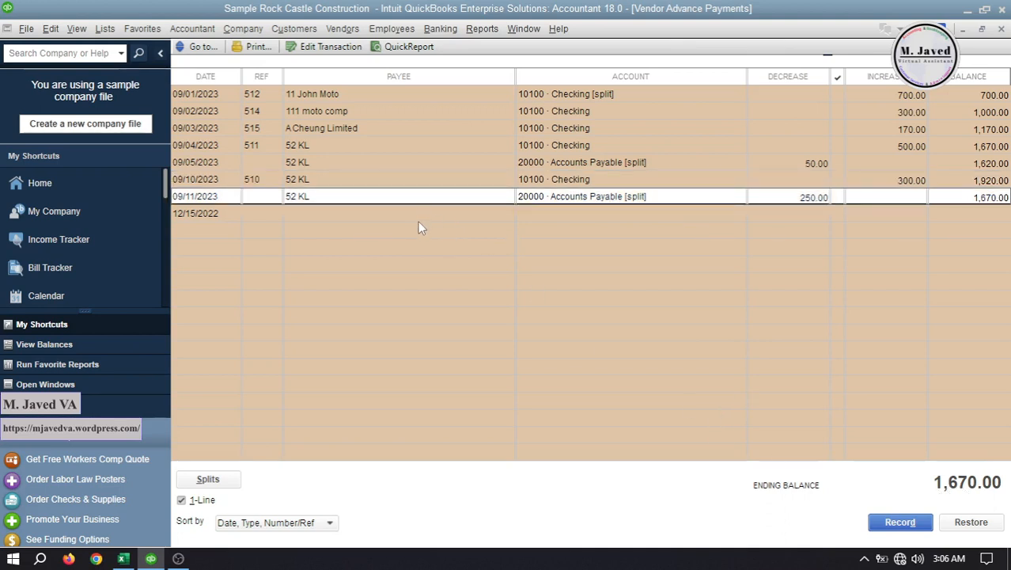
pyautogui.click(420, 214)
pyautogui.click(1001, 30)
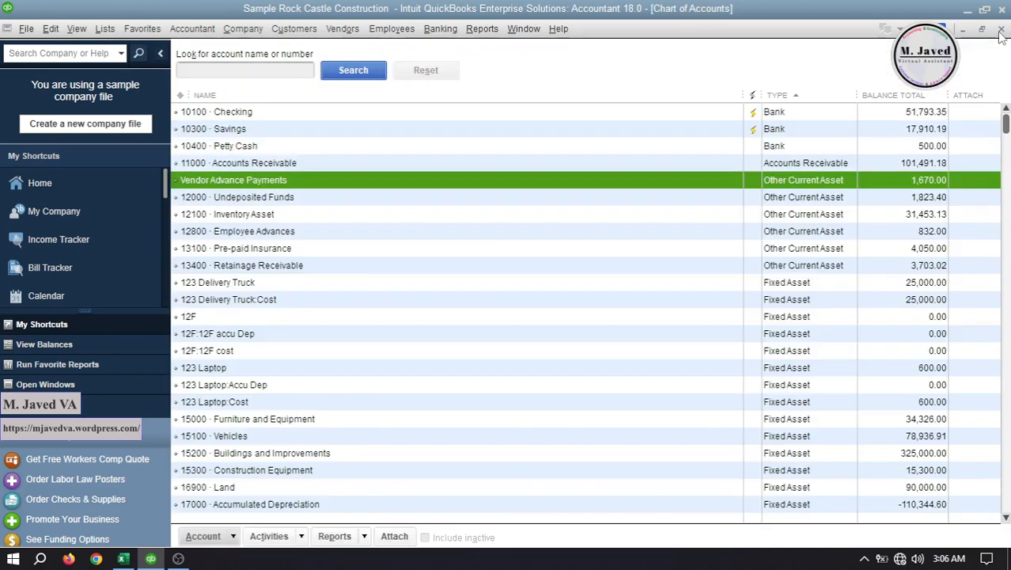
pyautogui.click(1001, 30)
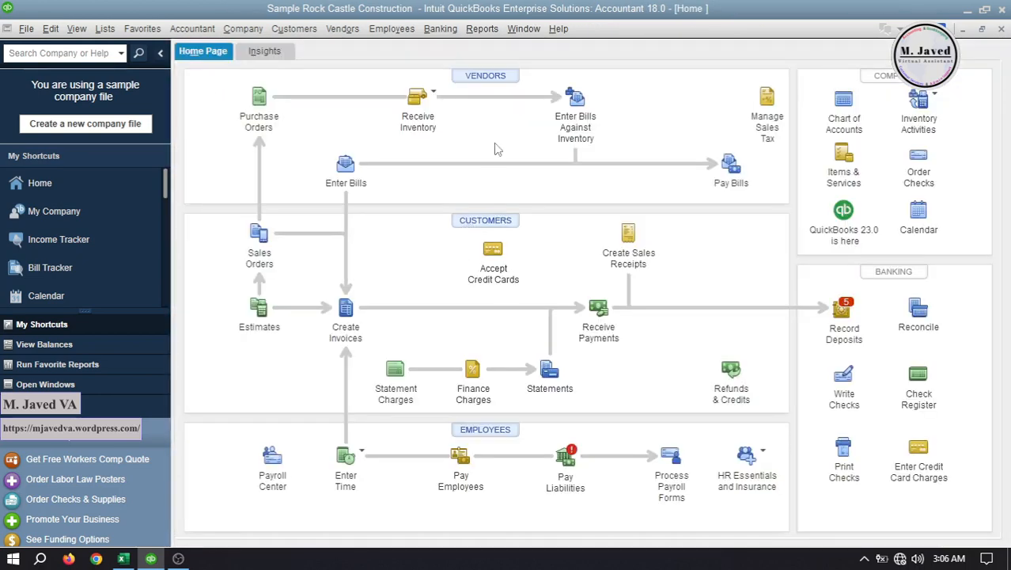
# Step: Show vendor 52 KL's transactions as Balance Details in the Vendor Center and examine their open balances
pyautogui.click(499, 79)
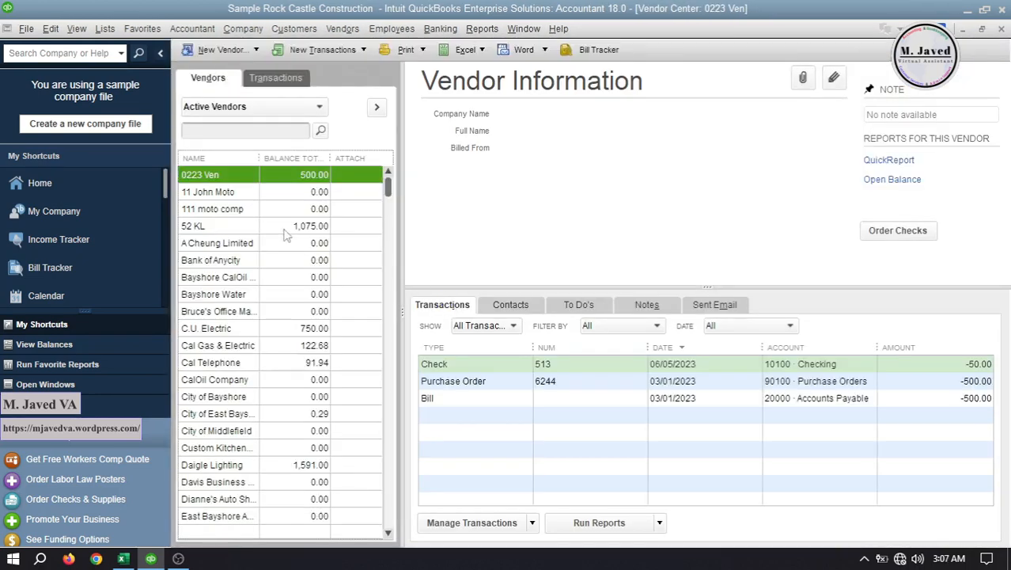
pyautogui.click(287, 227)
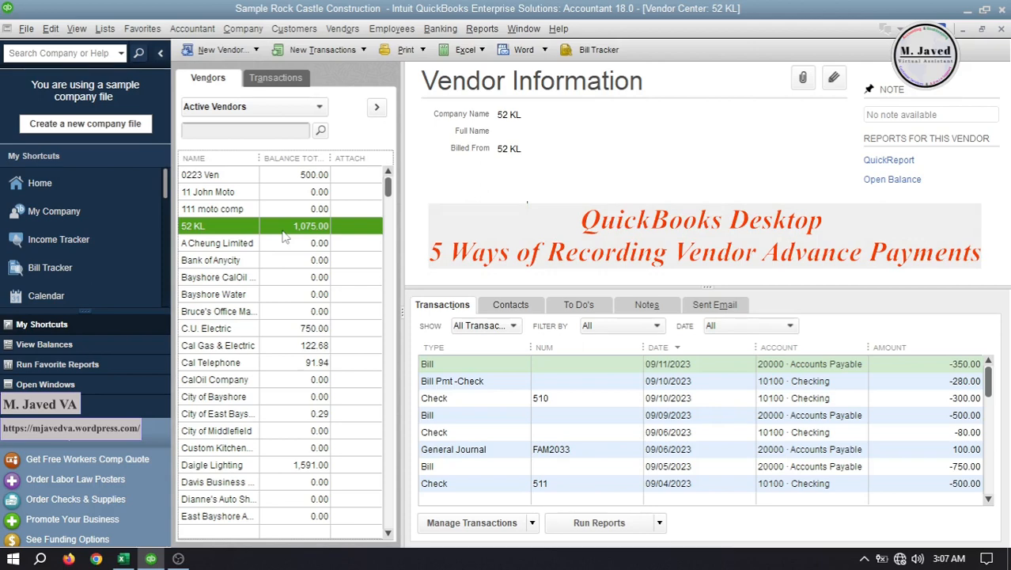
pyautogui.click(509, 327)
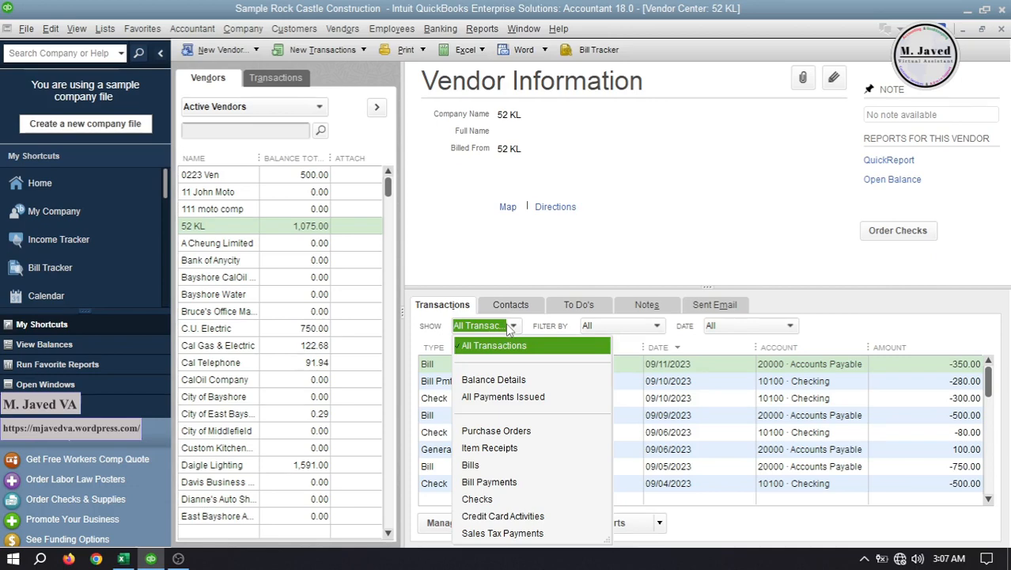
pyautogui.click(498, 378)
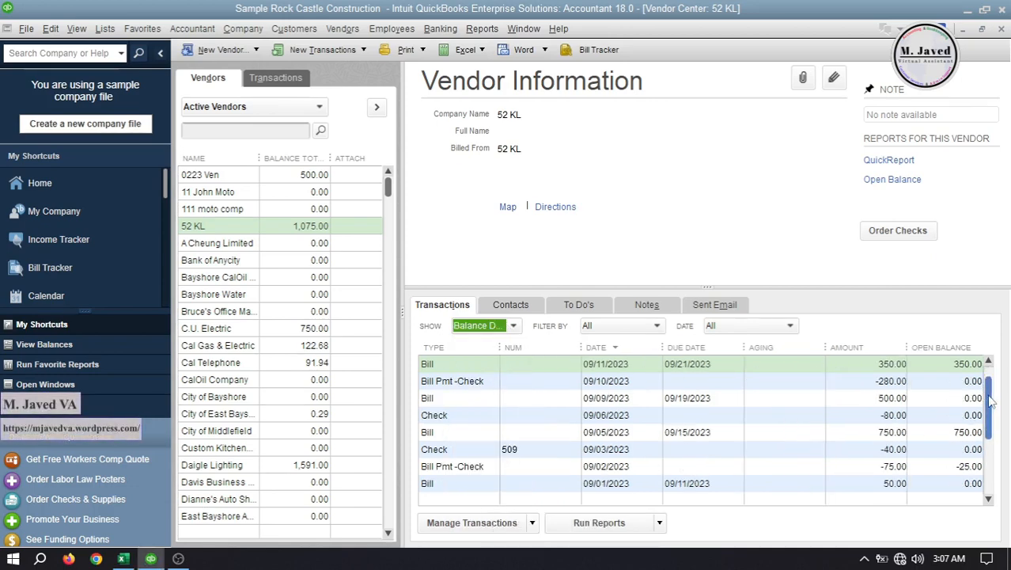
pyautogui.moveTo(987, 398); pyautogui.dragTo(990, 468)
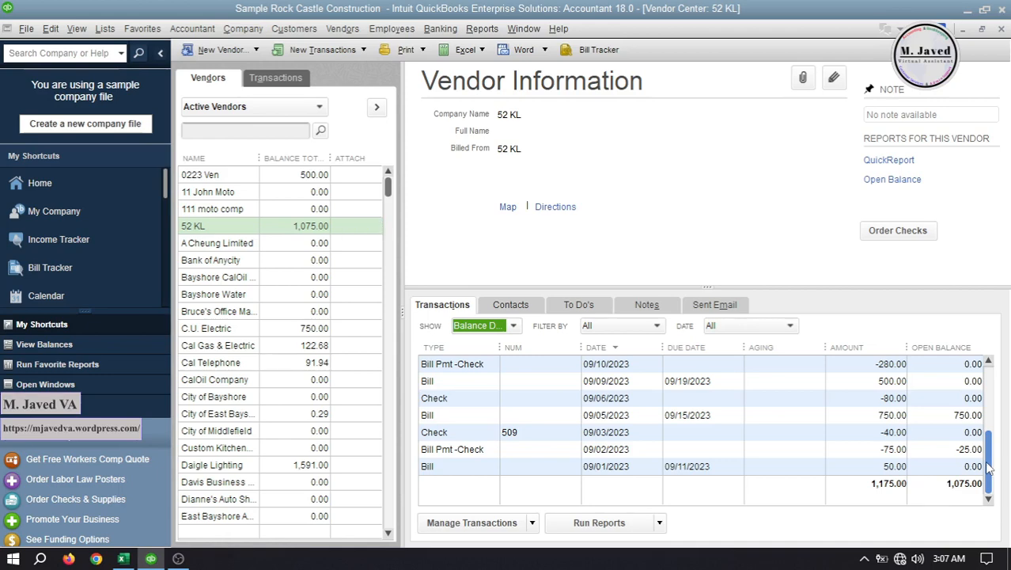
# Step: Show only 52 KL's Bills and inspect the bills dated 09/01/2023 and 09/05/2023
pyautogui.click(513, 326)
pyautogui.click(471, 465)
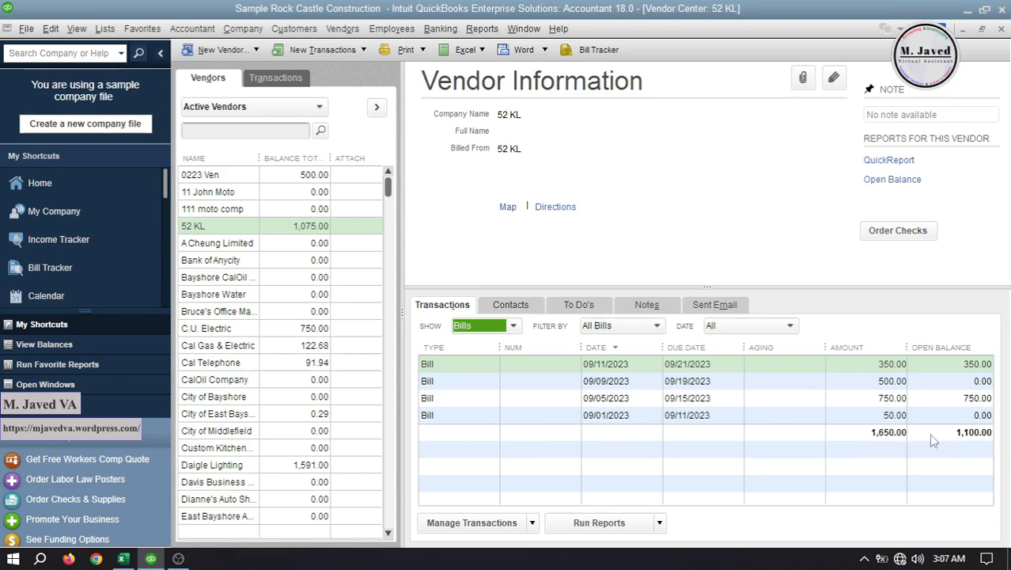
pyautogui.click(807, 399)
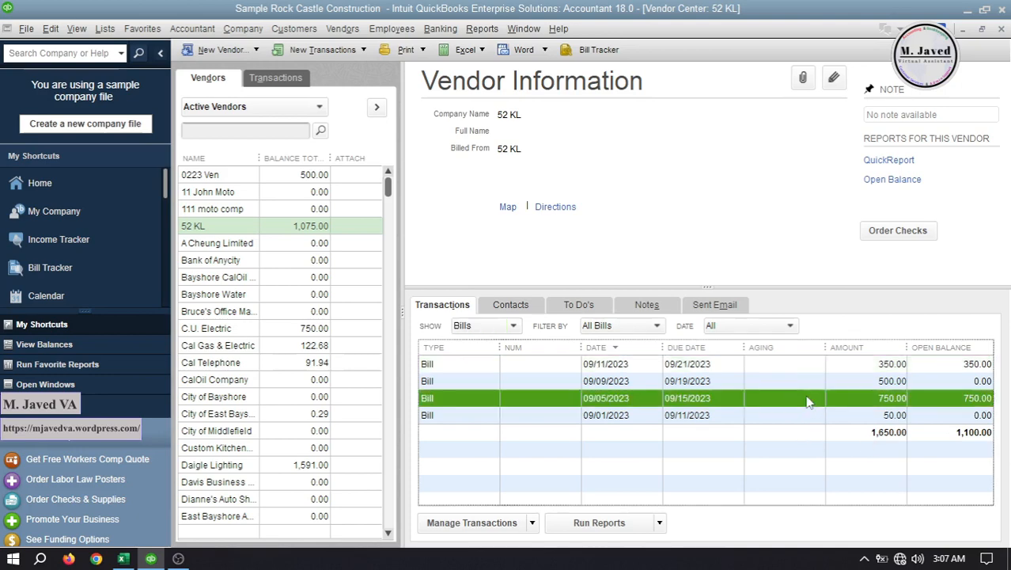
pyautogui.doubleClick(782, 416)
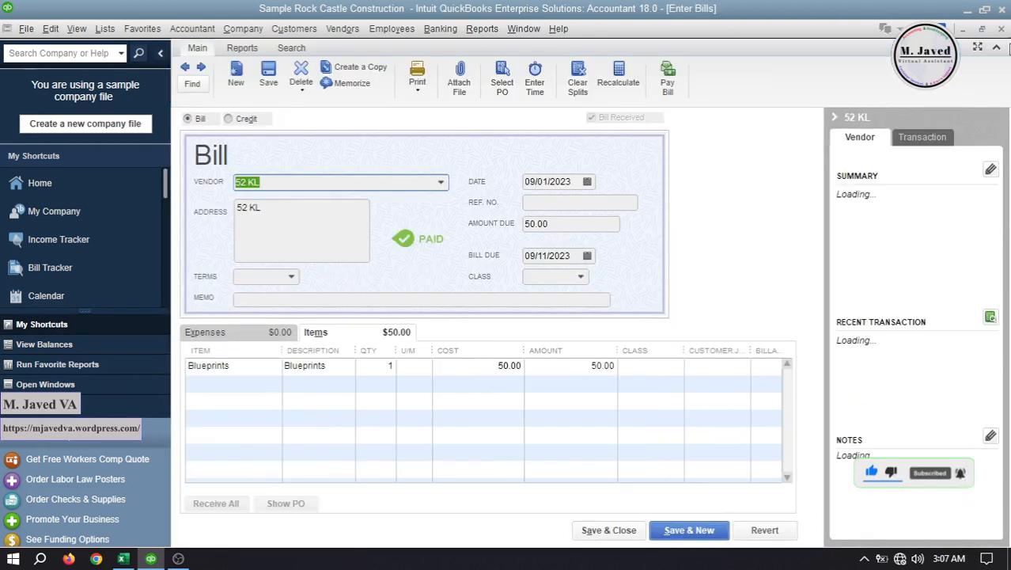
pyautogui.press('Escape')
pyautogui.doubleClick(786, 400)
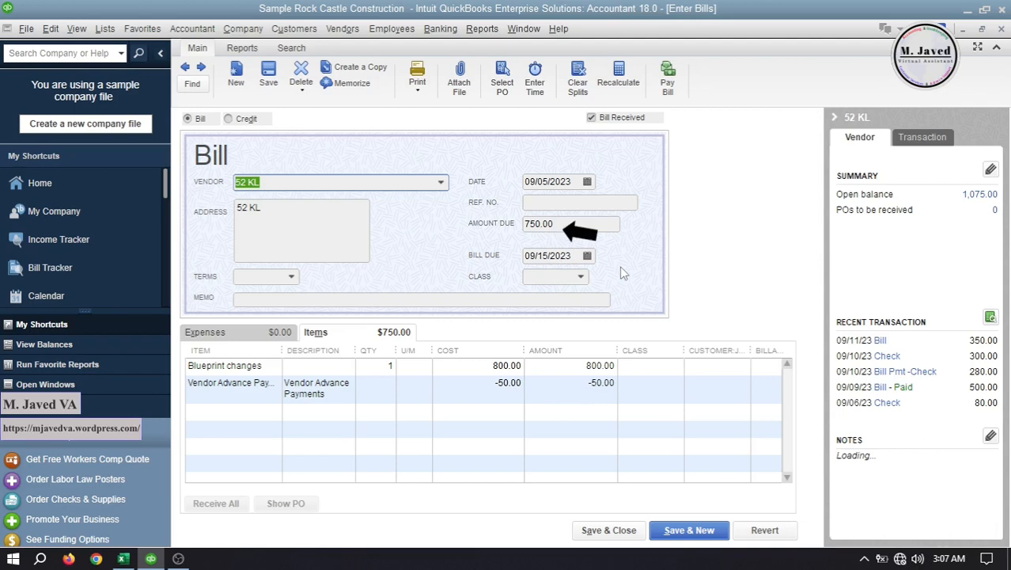
# Step: Switch to the Excel workbook Book1 and add a new blank worksheet
pyautogui.click(124, 556)
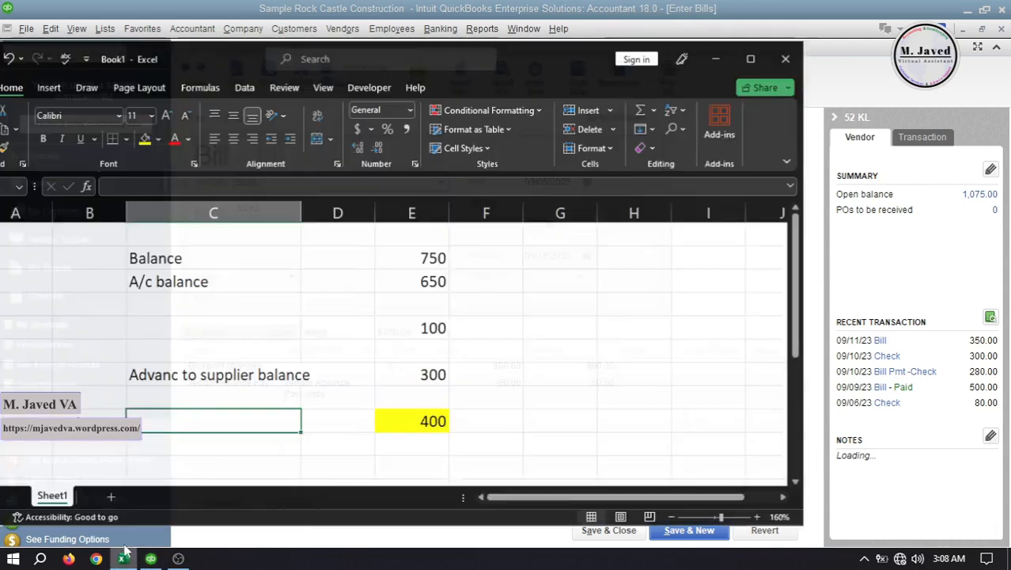
pyautogui.click(111, 494)
pyautogui.moveTo(273, 46); pyautogui.dragTo(408, 53)
pyautogui.click(309, 292)
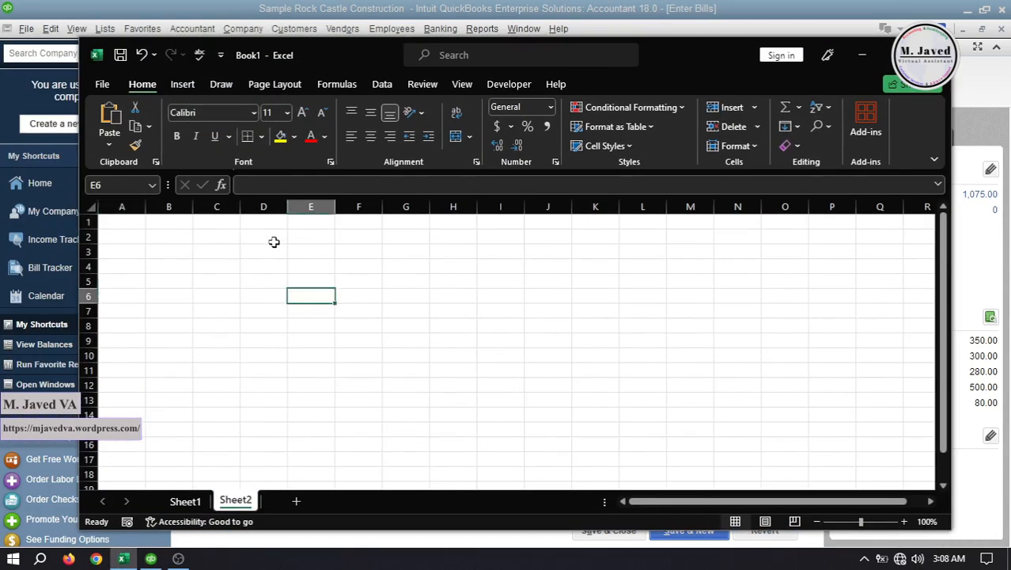
pyautogui.click(273, 239)
pyautogui.click(904, 522)
pyautogui.click(904, 522)
pyautogui.click(904, 522)
pyautogui.click(903, 522)
pyautogui.click(904, 522)
pyautogui.click(904, 522)
pyautogui.doubleClick(904, 522)
pyautogui.click(467, 333)
# Step: Label cell C2 of Sheet2 "Bill Balance" and enter 750 in cell E2
pyautogui.click(321, 265)
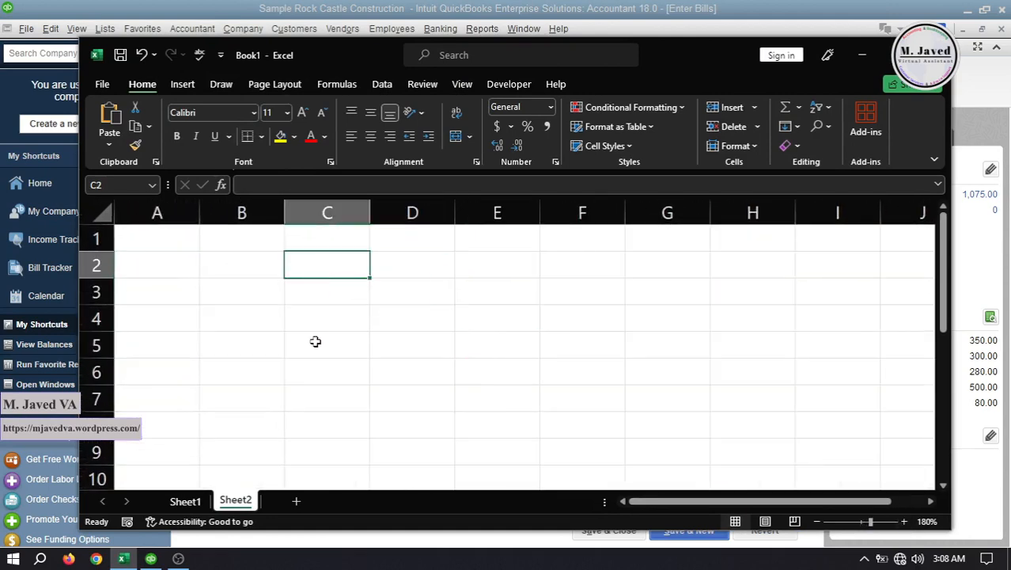
pyautogui.click(186, 501)
pyautogui.click(229, 501)
pyautogui.write('Bill Balalnce')
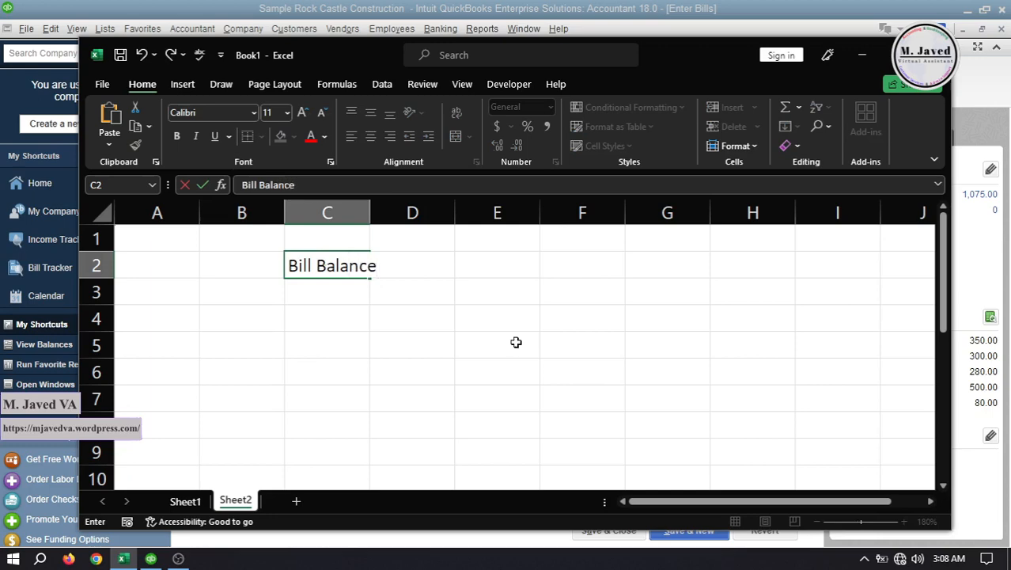
pyautogui.click(516, 341)
pyautogui.moveTo(674, 41); pyautogui.dragTo(586, 46)
pyautogui.click(435, 264)
pyautogui.write('750')
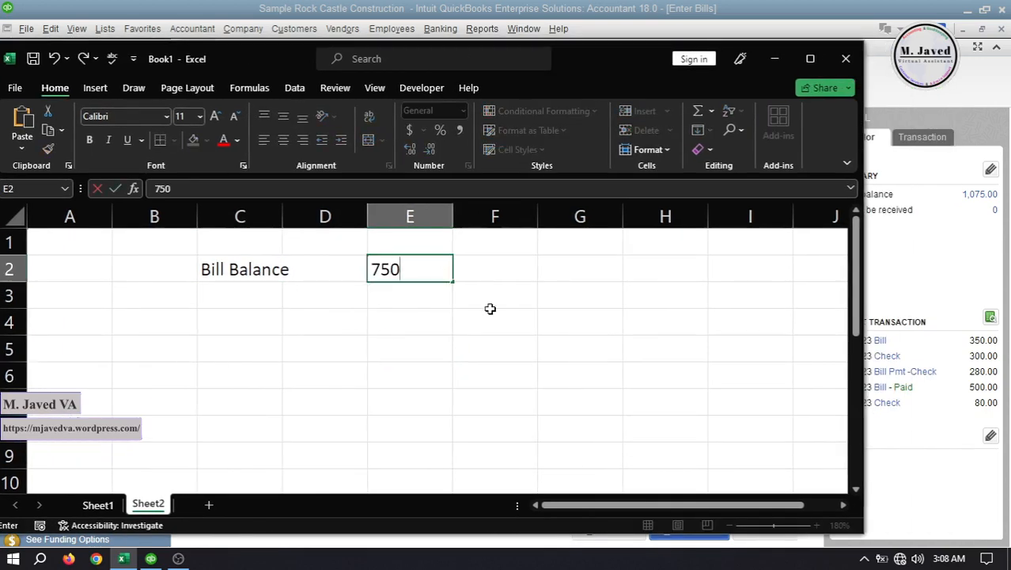
pyautogui.click(490, 310)
# Step: Switch back to QuickBooks and inspect 52 KL's bills dated 09/09/2023 and 09/11/2023
pyautogui.hotkey('alt', 'Tab')
pyautogui.click(1000, 32)
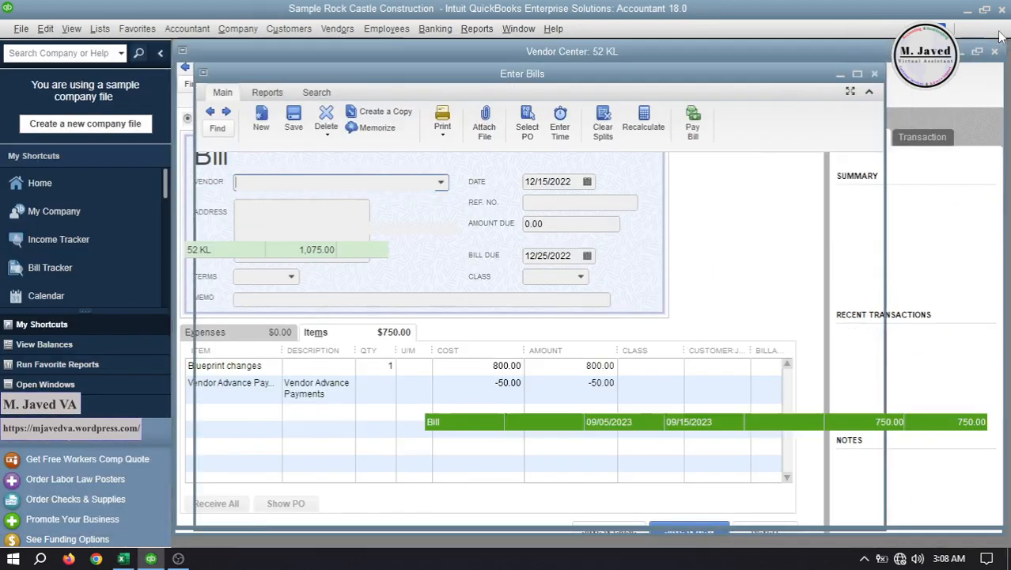
pyautogui.doubleClick(775, 383)
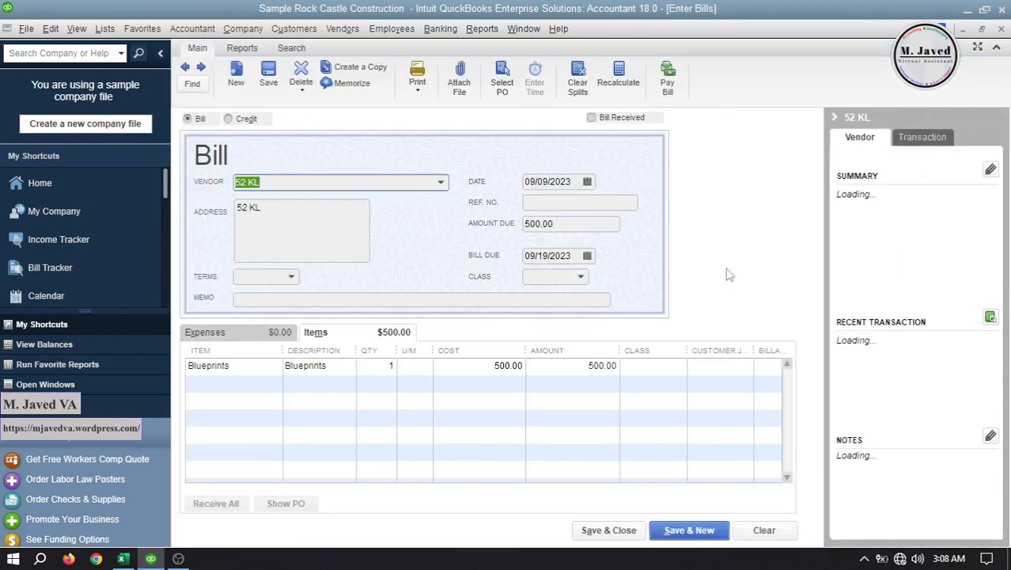
pyautogui.click(1002, 30)
pyautogui.doubleClick(780, 345)
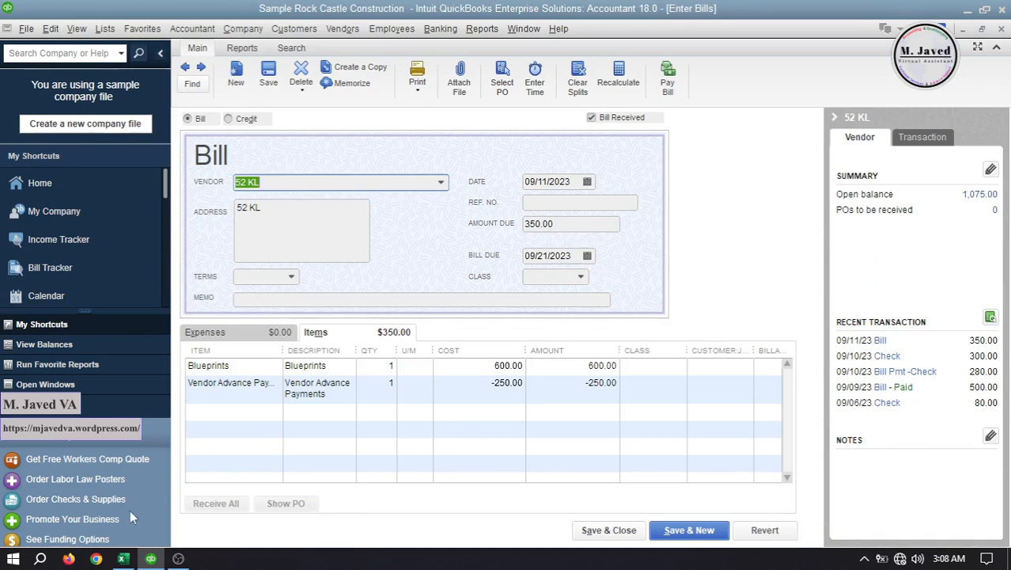
# Step: In the Excel sheet, enter the second open bill amount, 350, in cell E3
pyautogui.click(123, 558)
pyautogui.click(425, 289)
pyautogui.write('350')
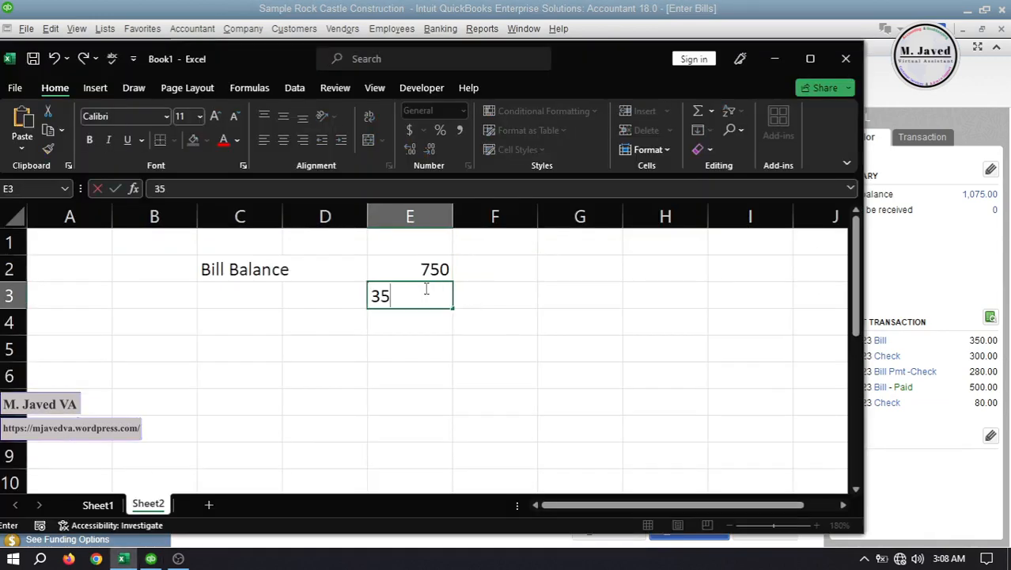
pyautogui.click(412, 342)
# Step: Enter the label "total balance" in cell C5
pyautogui.click(263, 347)
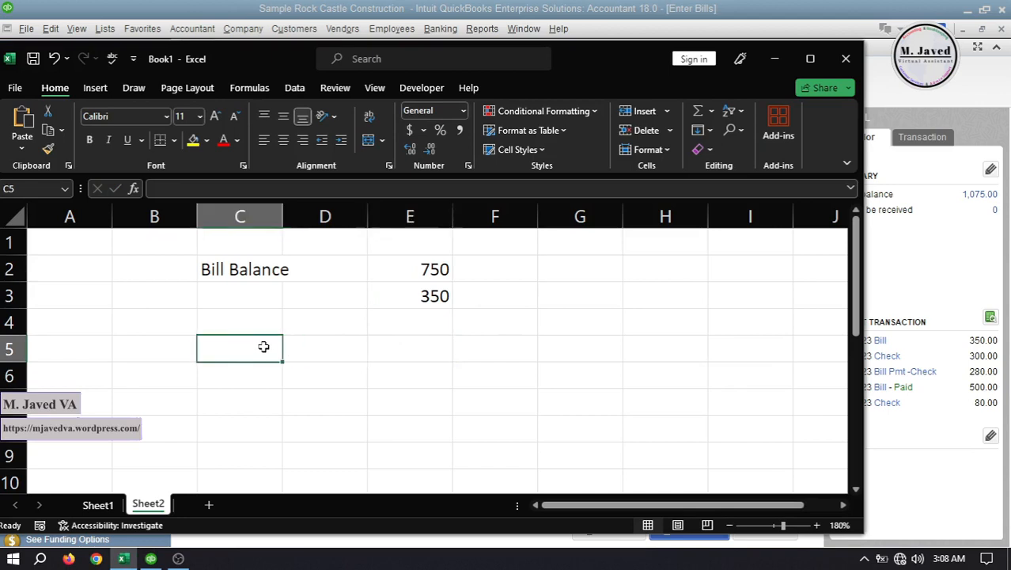
pyautogui.write('total balal')
pyautogui.press('BackSpace')
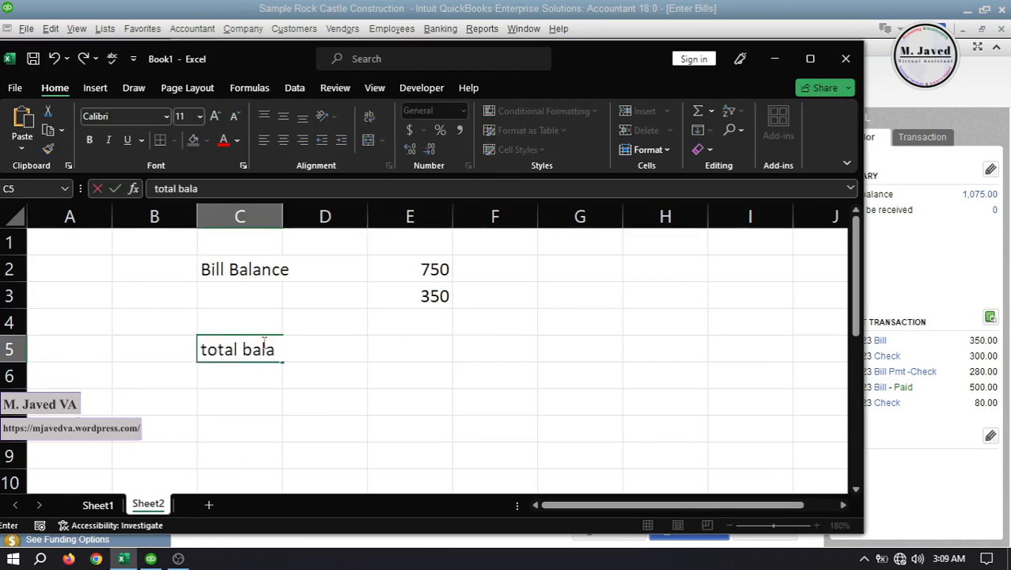
pyautogui.write('nce')
# Step: Add the two bill amounts in cell E5 with the formula =E2+E3
pyautogui.press('Tab')
pyautogui.press('Tab')
pyautogui.press('Tab')
pyautogui.press('Left')
pyautogui.write('=')
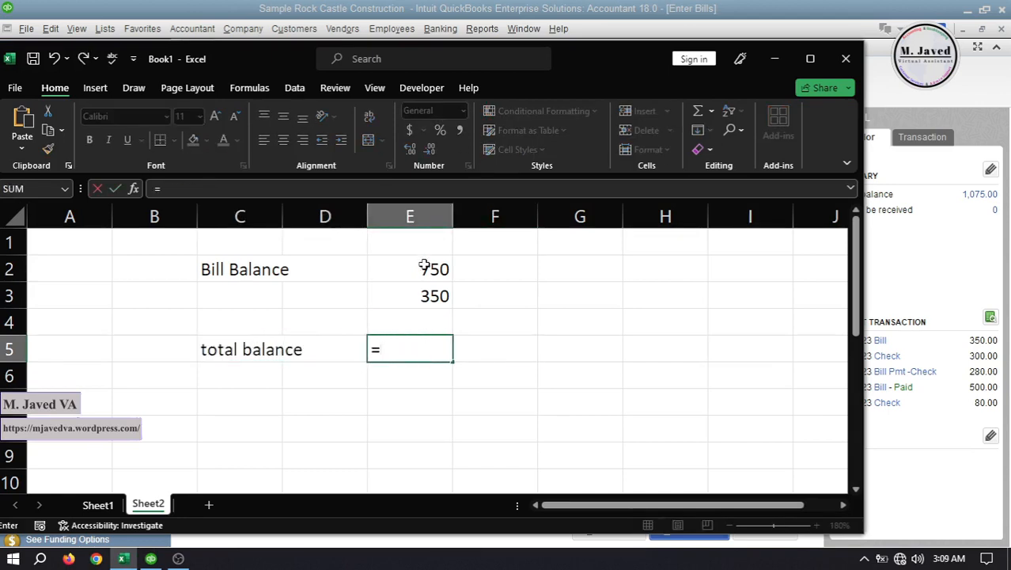
pyautogui.click(424, 266)
pyautogui.write('+')
pyautogui.click(412, 296)
pyautogui.press('Return')
pyautogui.click(435, 348)
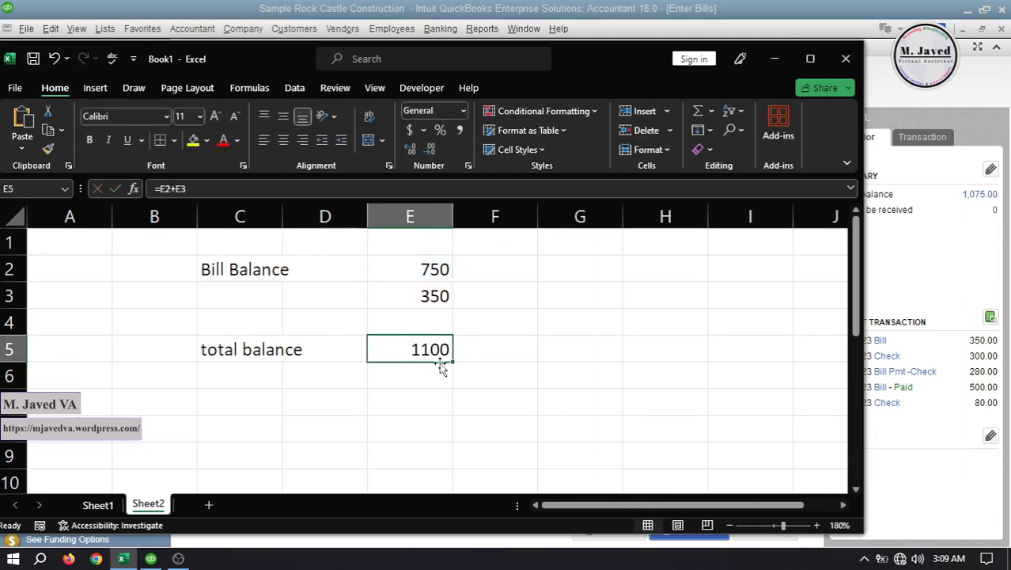
# Step: Return to QuickBooks, close the open bill and compare the bills' total open balance with 52 KL's vendor balance
pyautogui.click(706, 7)
pyautogui.click(1002, 30)
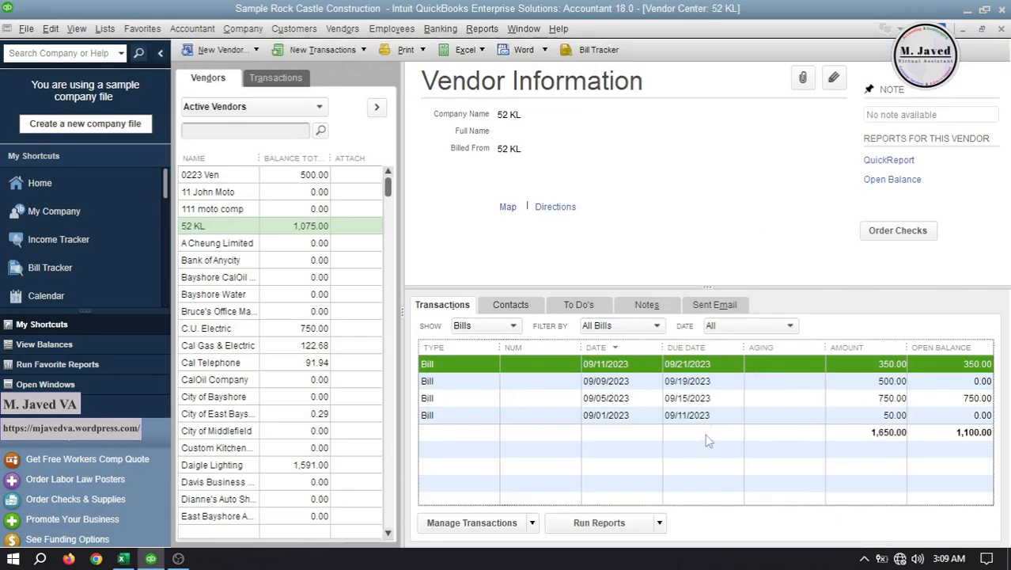
pyautogui.click(706, 436)
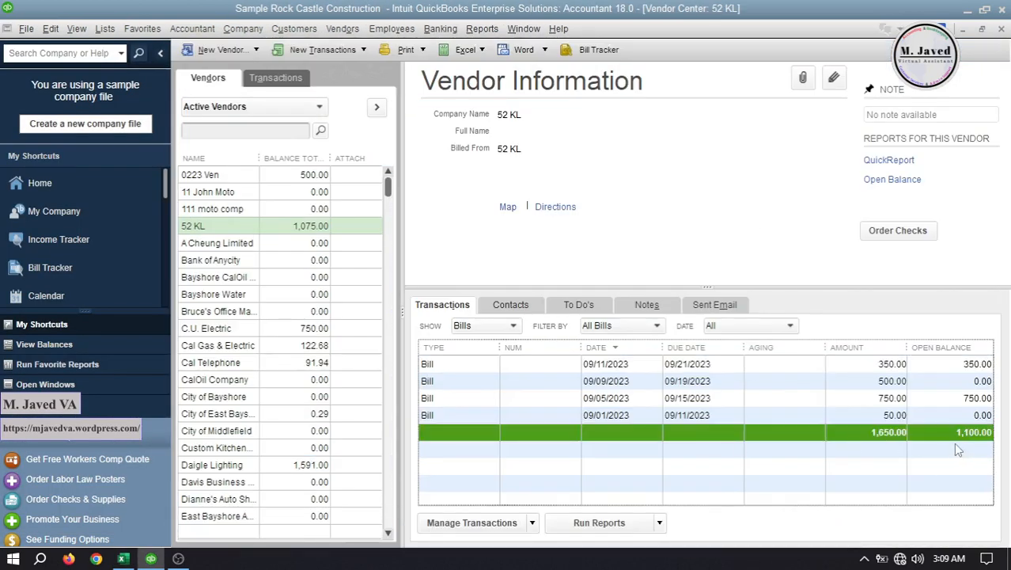
pyautogui.click(278, 231)
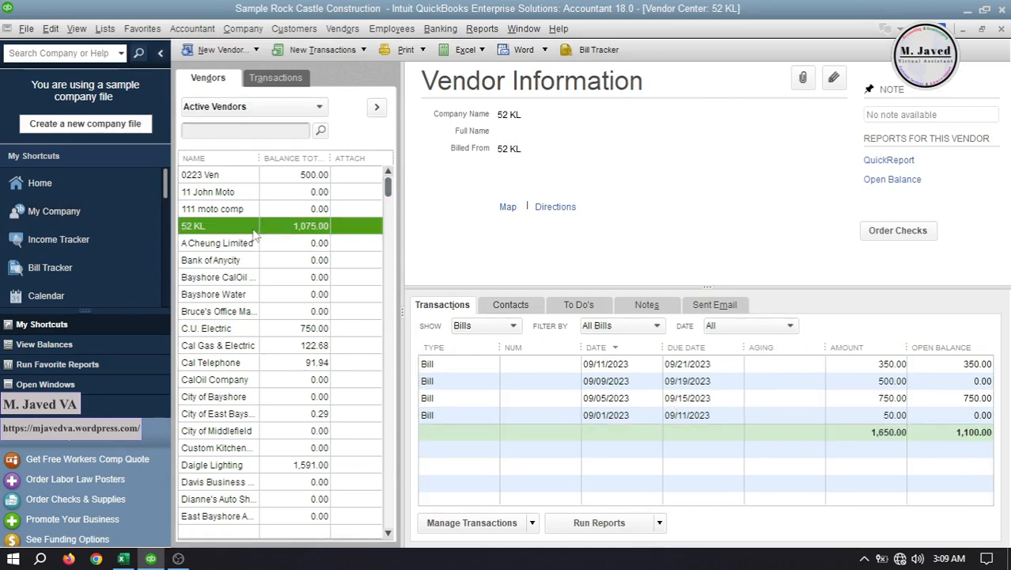
# Step: In the Excel sheet, label cell C7 "A/c Balance" and enter 52 KL's vendor balance, 1075, in cell E7
pyautogui.hotkey('alt', 'Tab')
pyautogui.click(267, 400)
pyautogui.write('A')
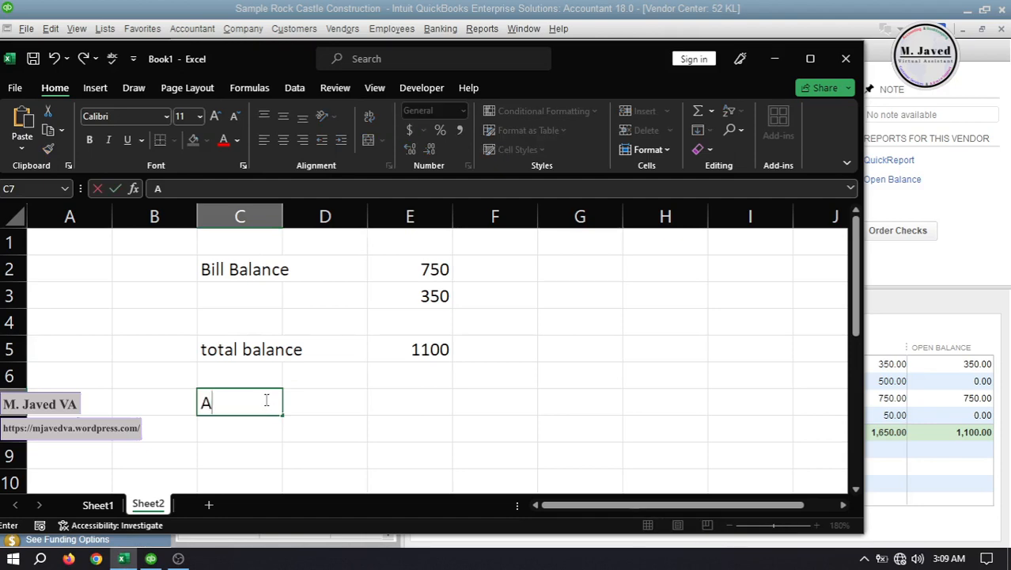
pyautogui.write('/c Balance')
pyautogui.click(431, 392)
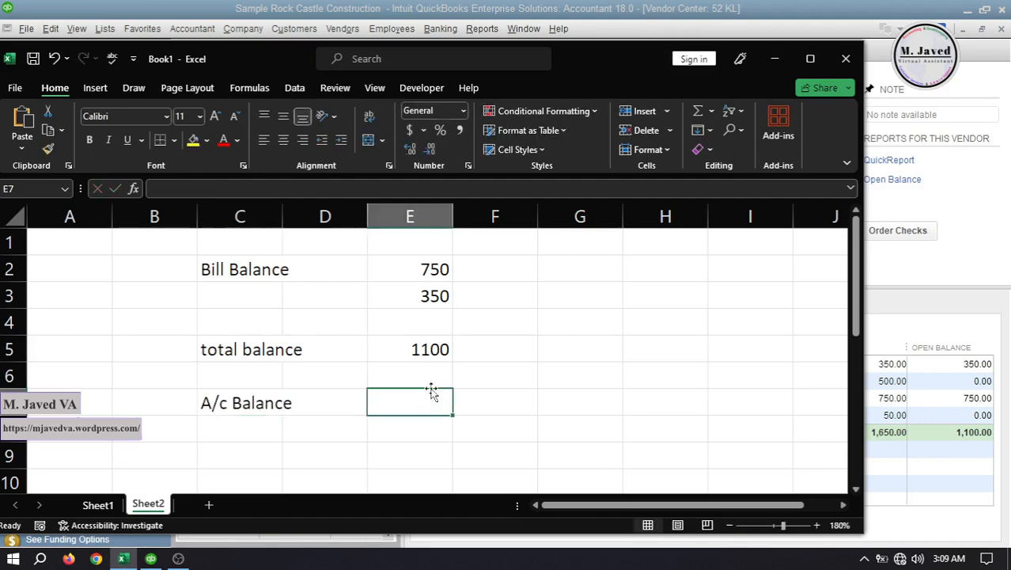
pyautogui.hotkey('alt', 'Tab')
pyautogui.hotkey('alt', 'Tab')
pyautogui.write('1075')
pyautogui.click(424, 429)
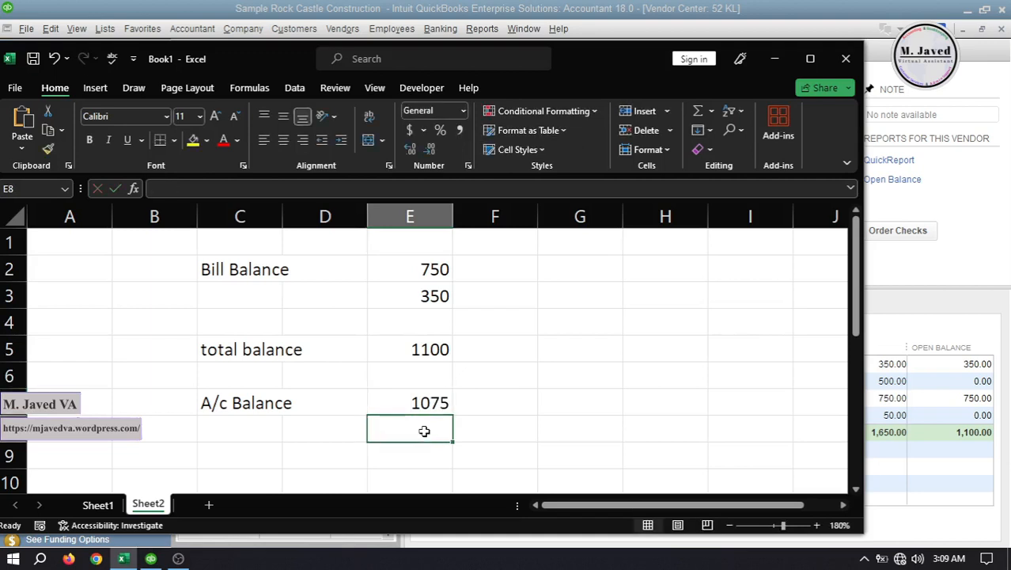
# Step: Calculate the difference between the total bill balance and the account balance in cell E9 with the formula =E5-E7
pyautogui.click(729, 525)
pyautogui.click(730, 525)
pyautogui.click(388, 426)
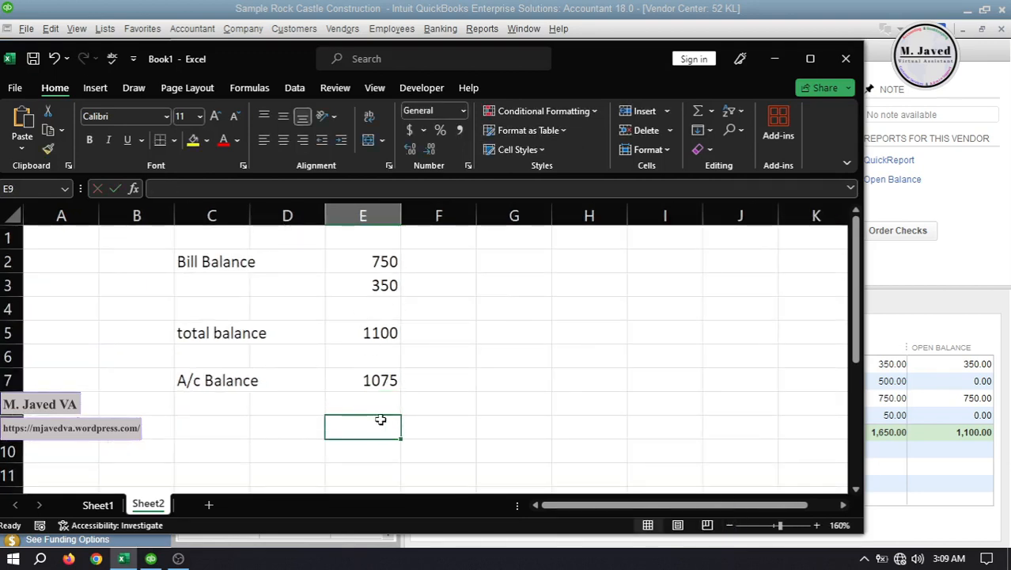
pyautogui.write('=')
pyautogui.click(366, 332)
pyautogui.write('-')
pyautogui.click(368, 383)
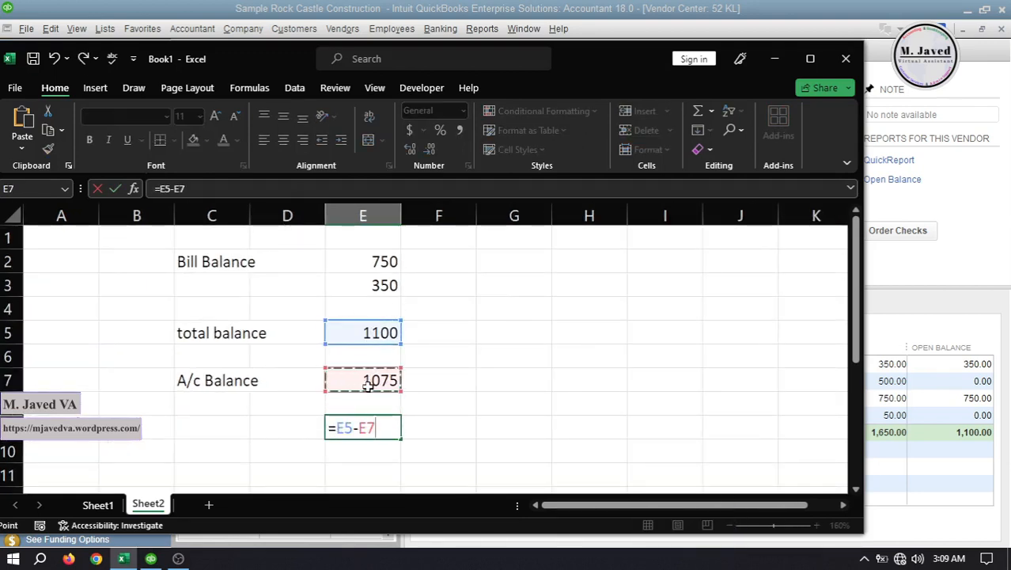
pyautogui.press('Return')
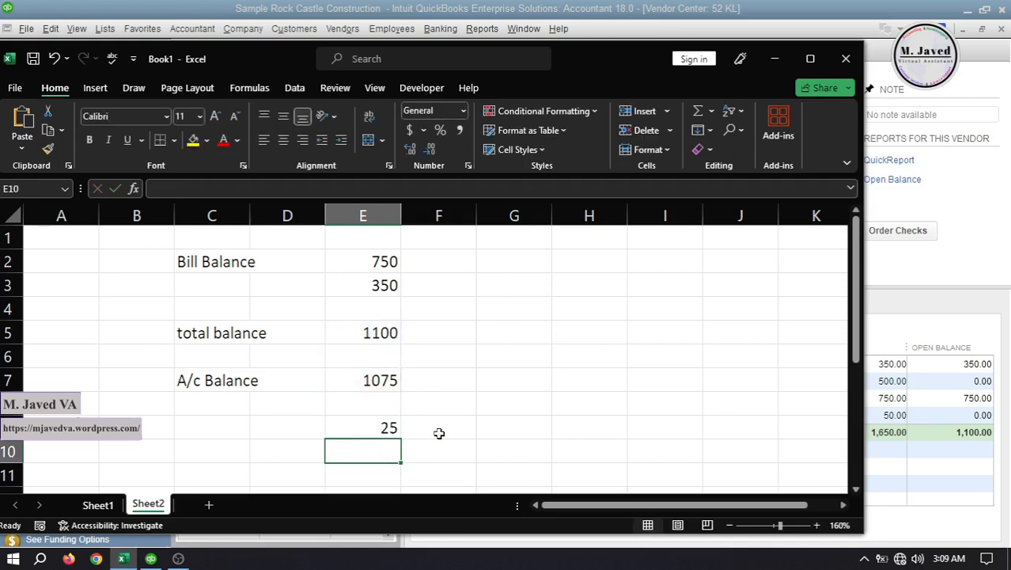
pyautogui.click(386, 426)
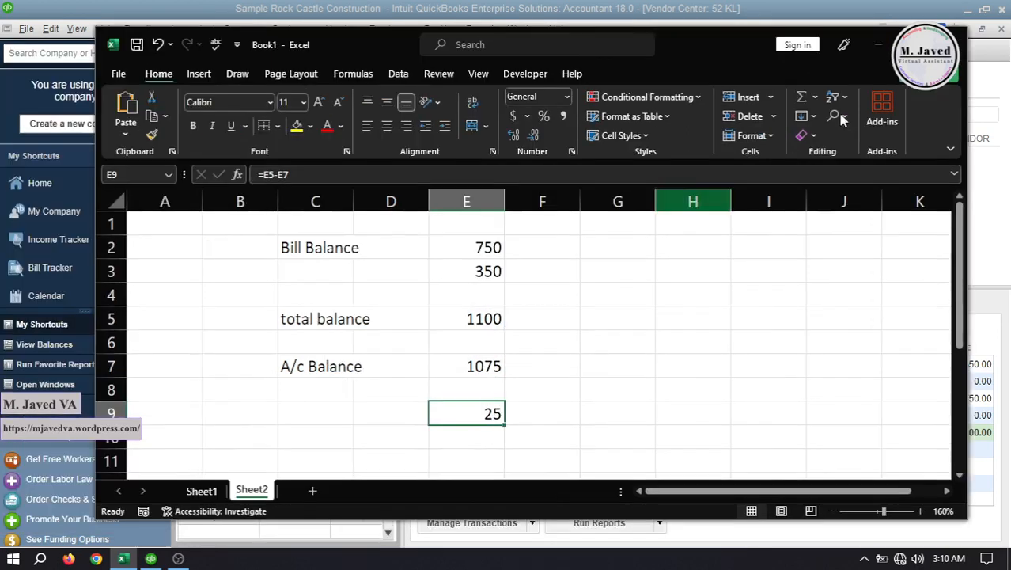
# Step: Return to QuickBooks, close the Vendor Center, and open Pay Bills filtered to vendor 52 KL
pyautogui.click(878, 46)
pyautogui.click(239, 228)
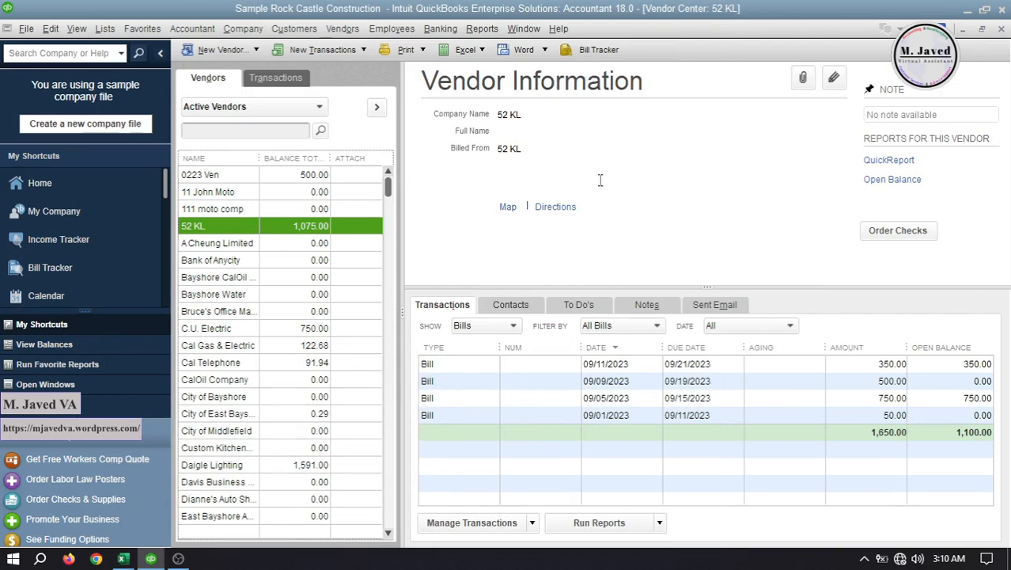
pyautogui.click(1001, 29)
pyautogui.click(732, 168)
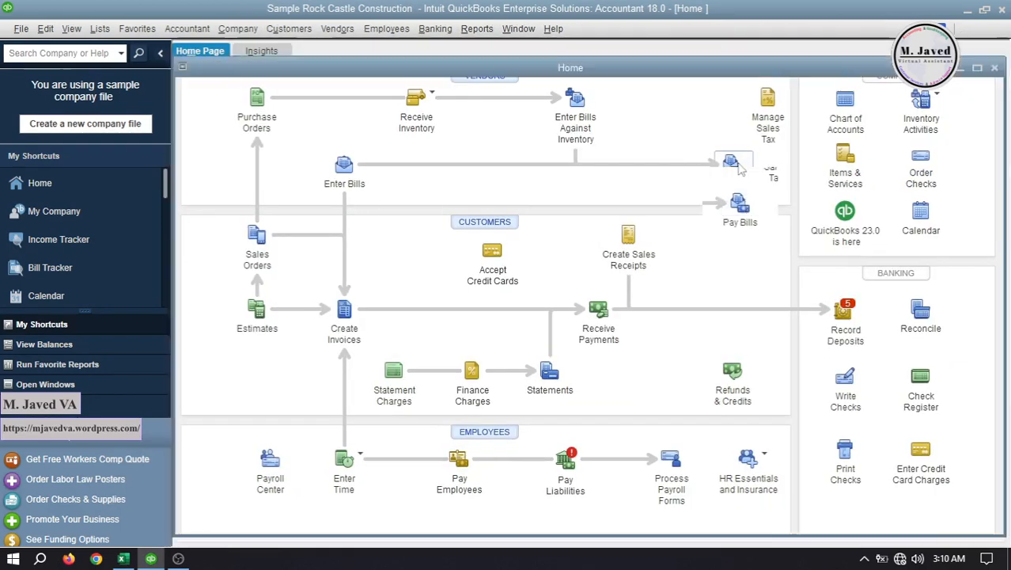
pyautogui.click(590, 81)
pyautogui.click(529, 190)
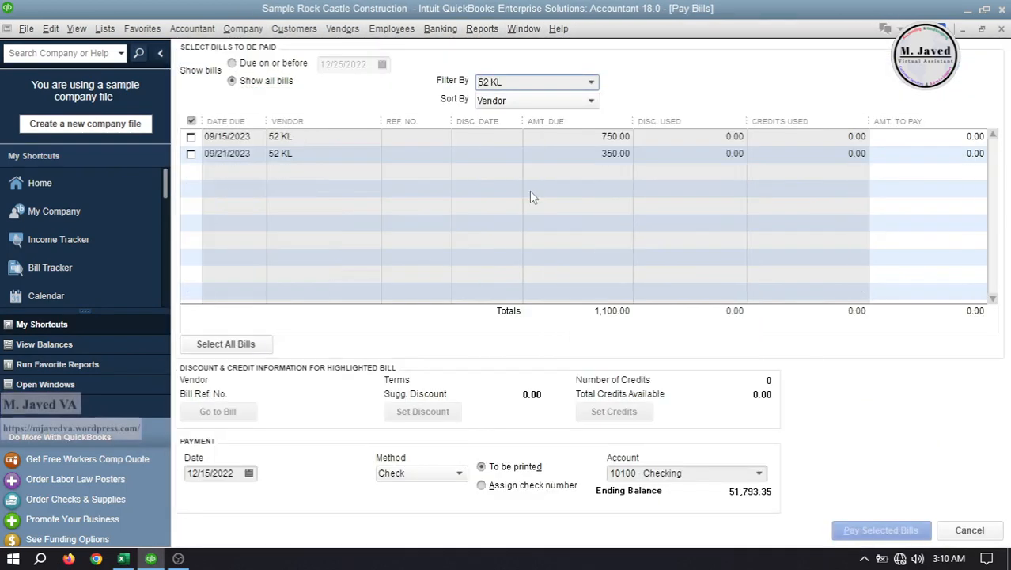
# Step: Mark both 52 KL bills to check their available credits, and leave Pay Bills without paying them
pyautogui.click(191, 153)
pyautogui.click(191, 137)
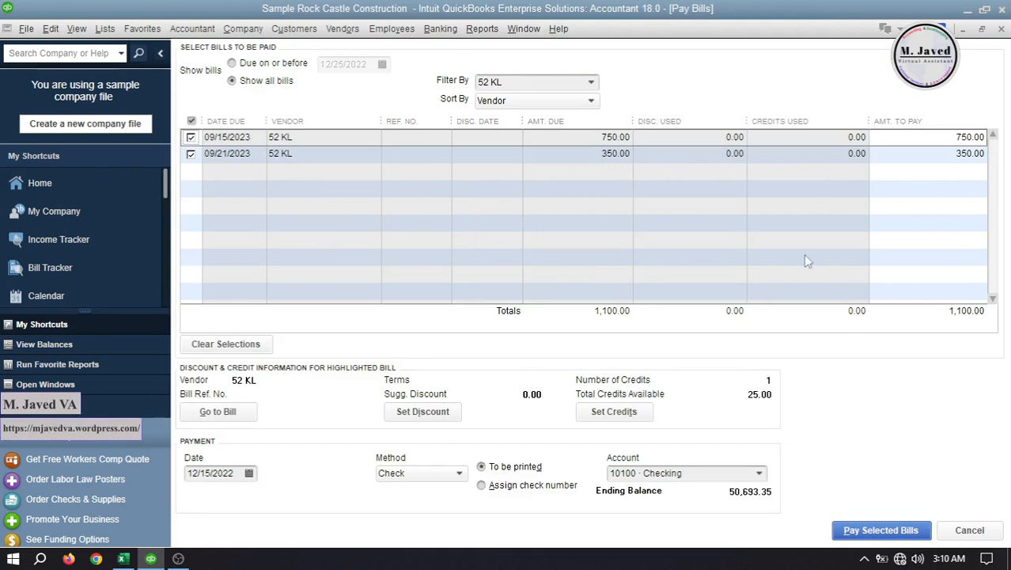
pyautogui.click(968, 530)
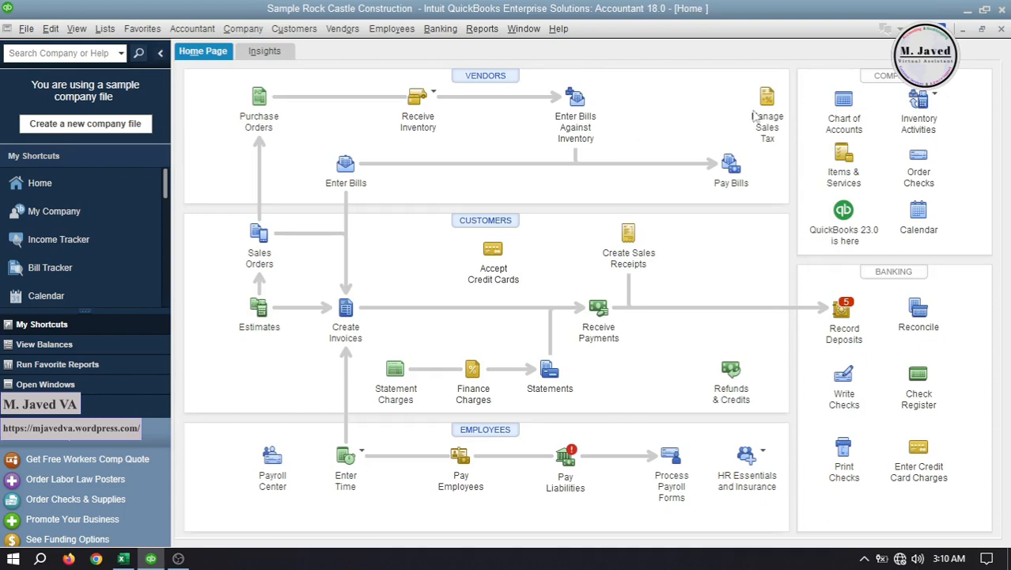
# Step: Open the register of the Vendor Advance Payments account from the chart of accounts
pyautogui.click(844, 101)
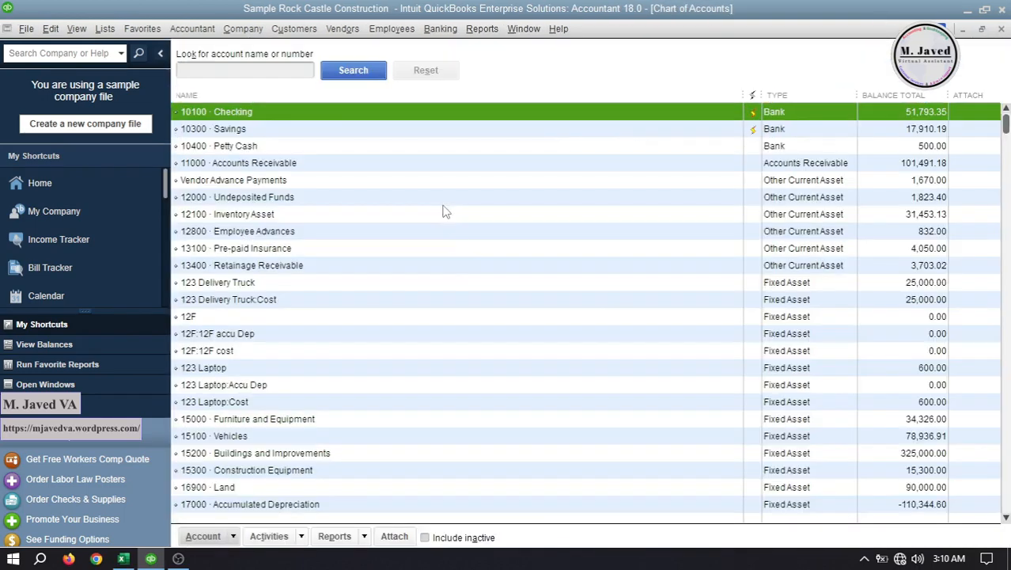
pyautogui.click(447, 181)
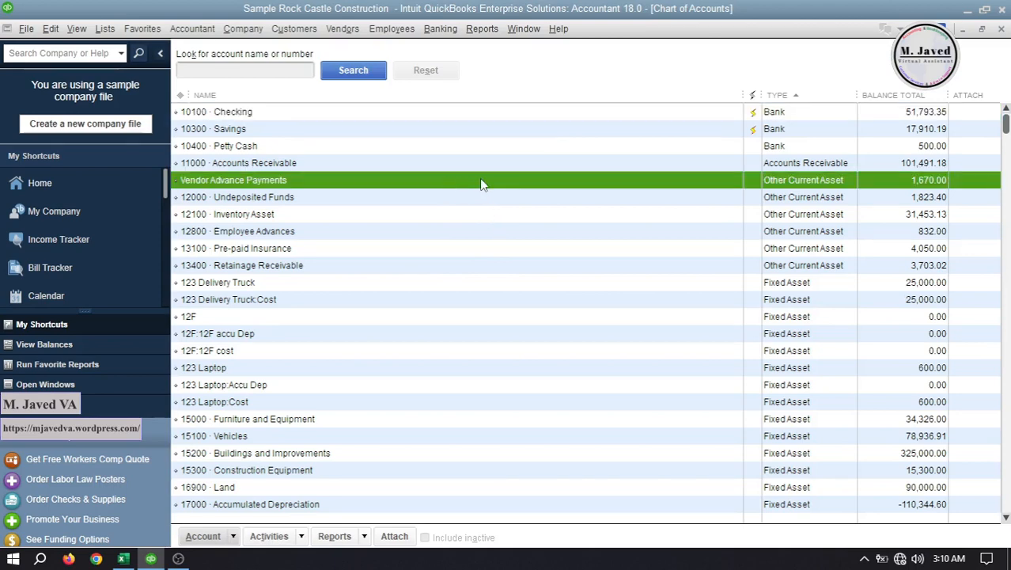
pyautogui.doubleClick(481, 184)
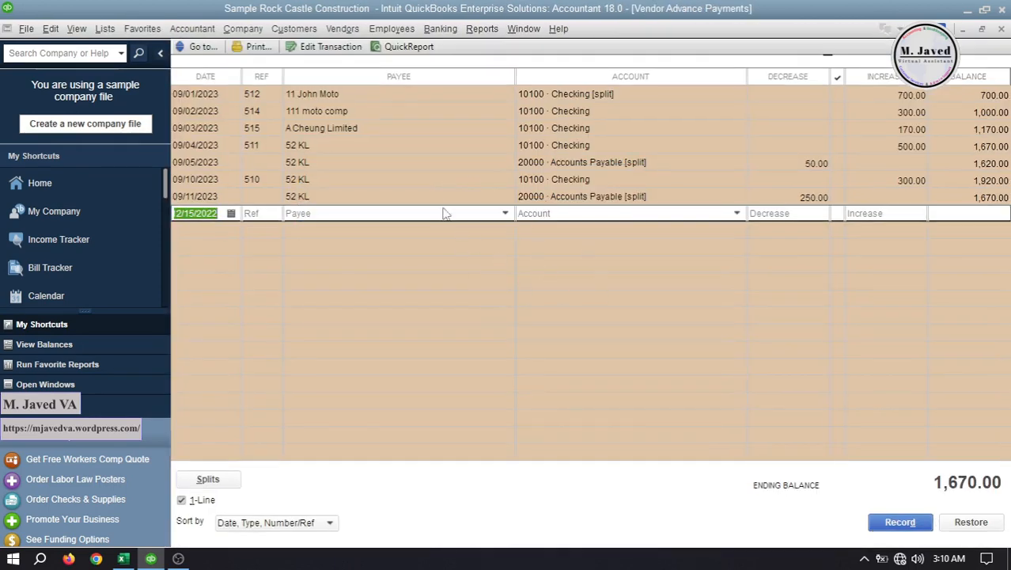
# Step: Review 52 KL's entries in the register, check their total in a QuickReport, and close the report
pyautogui.click(431, 180)
pyautogui.click(432, 147)
pyautogui.click(435, 113)
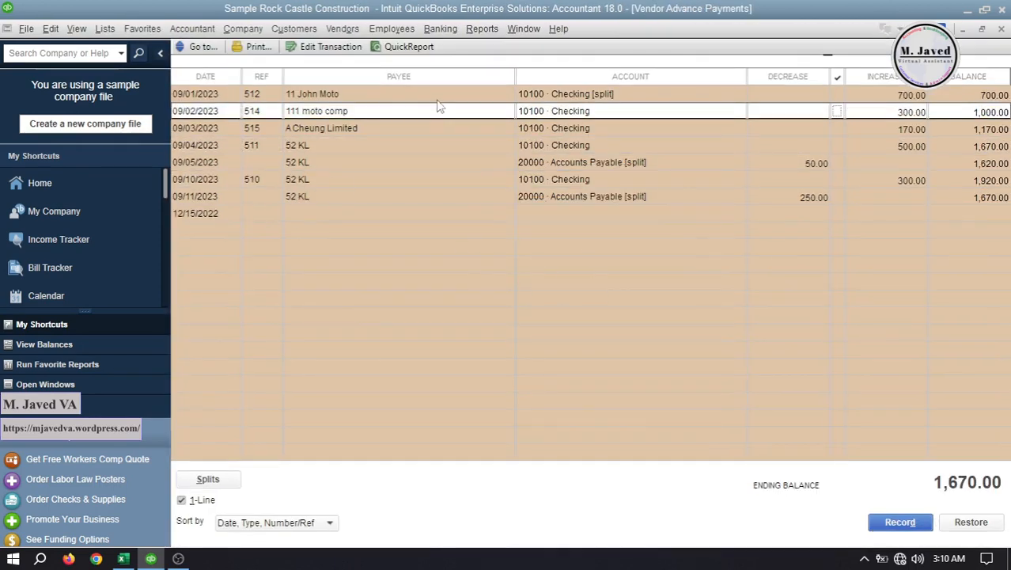
pyautogui.click(432, 145)
pyautogui.click(421, 180)
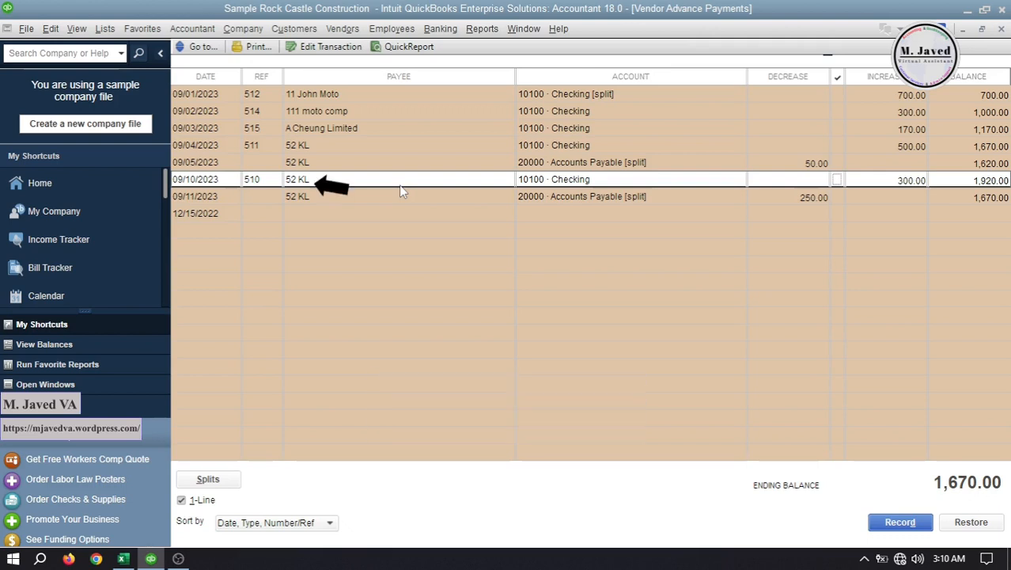
pyautogui.click(410, 49)
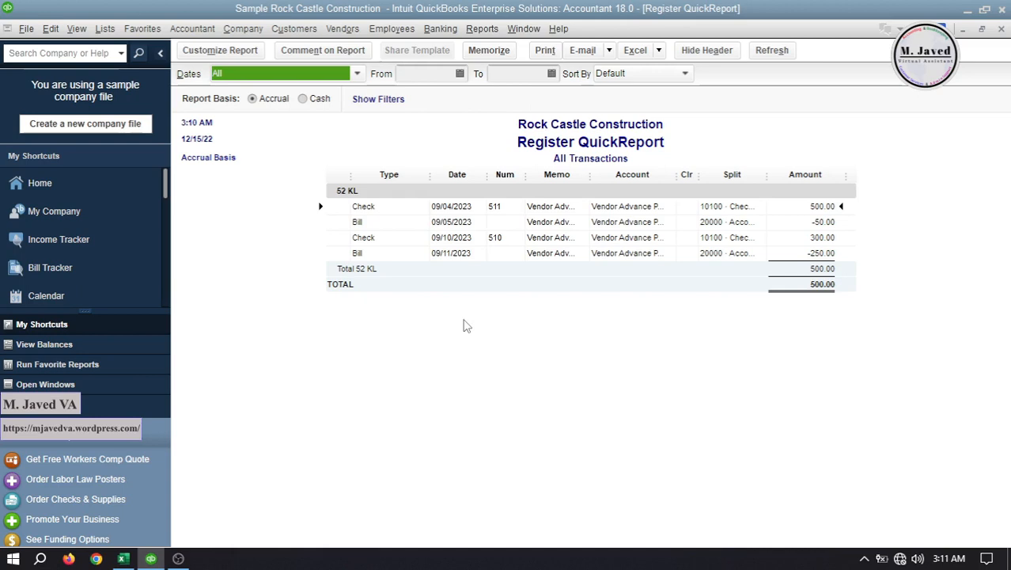
pyautogui.click(1001, 29)
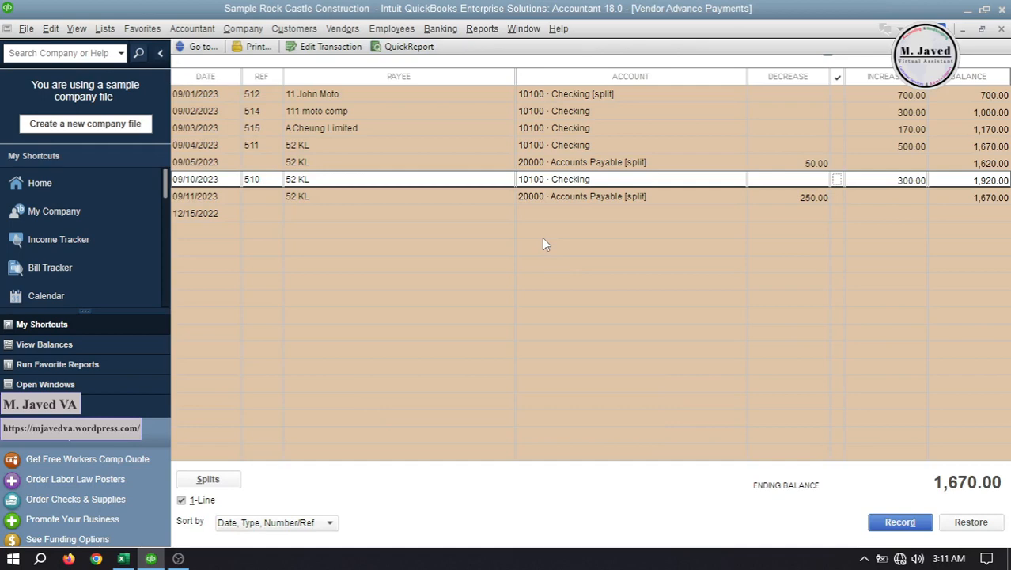
# Step: Run the standard Balance Sheet report and set its as-of date to 09/30/2023
pyautogui.click(482, 28)
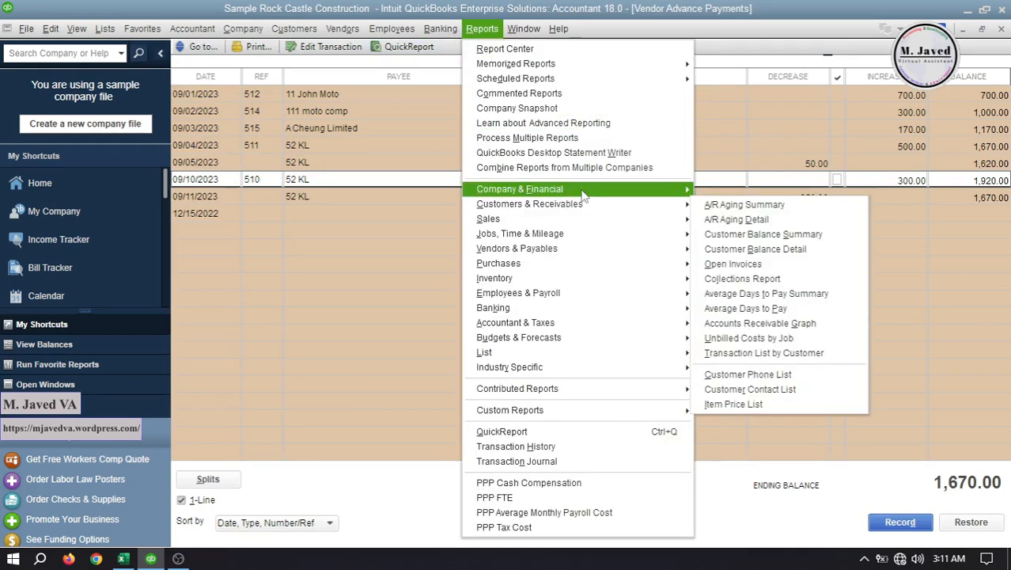
pyautogui.moveTo(582, 192)
pyautogui.click(737, 373)
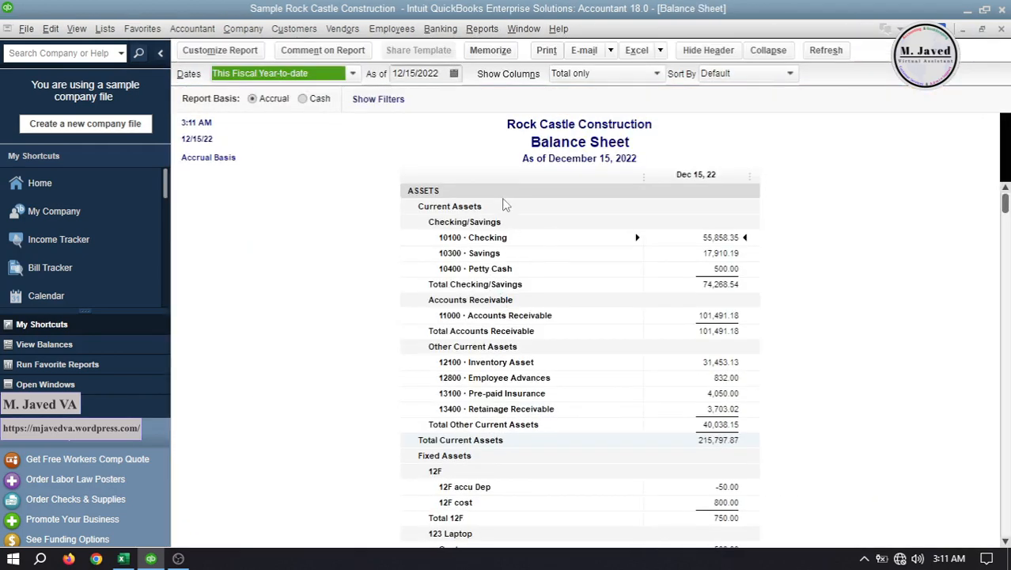
pyautogui.click(454, 73)
pyautogui.click(512, 99)
pyautogui.click(512, 99)
pyautogui.click(512, 99)
pyautogui.click(512, 99)
pyautogui.click(512, 99)
pyautogui.click(512, 99)
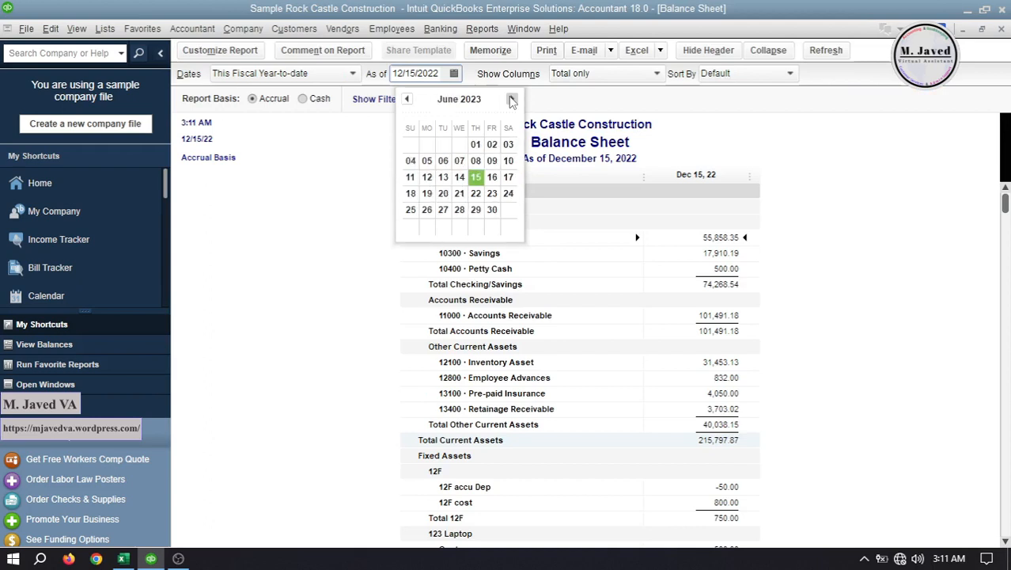
pyautogui.click(512, 99)
pyautogui.click(512, 99)
pyautogui.click(512, 99)
pyautogui.click(508, 209)
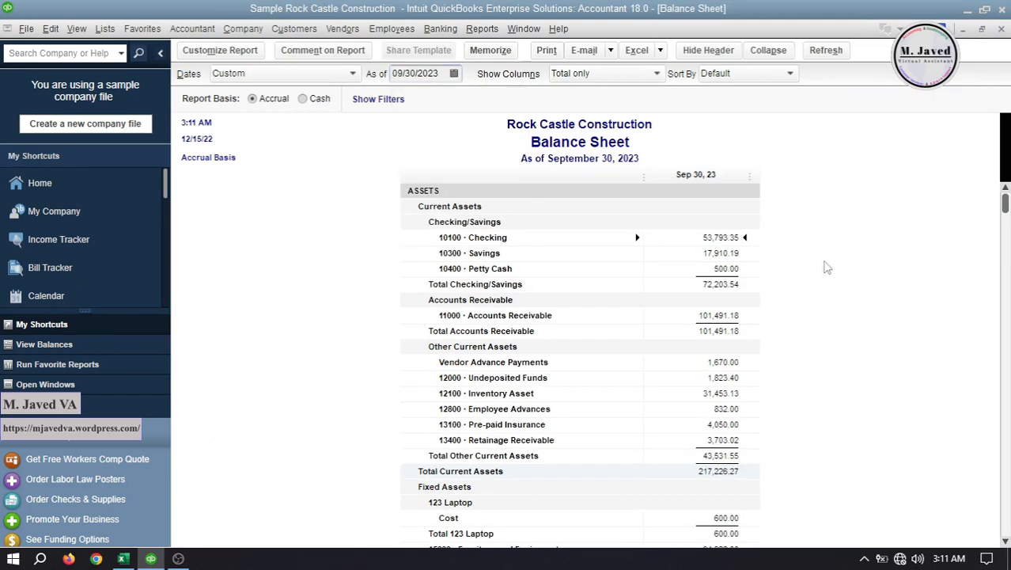
# Step: Open the transaction detail behind the Vendor Advance Payments balance and total the report by vendor
pyautogui.scroll(-2, 1003, 222)
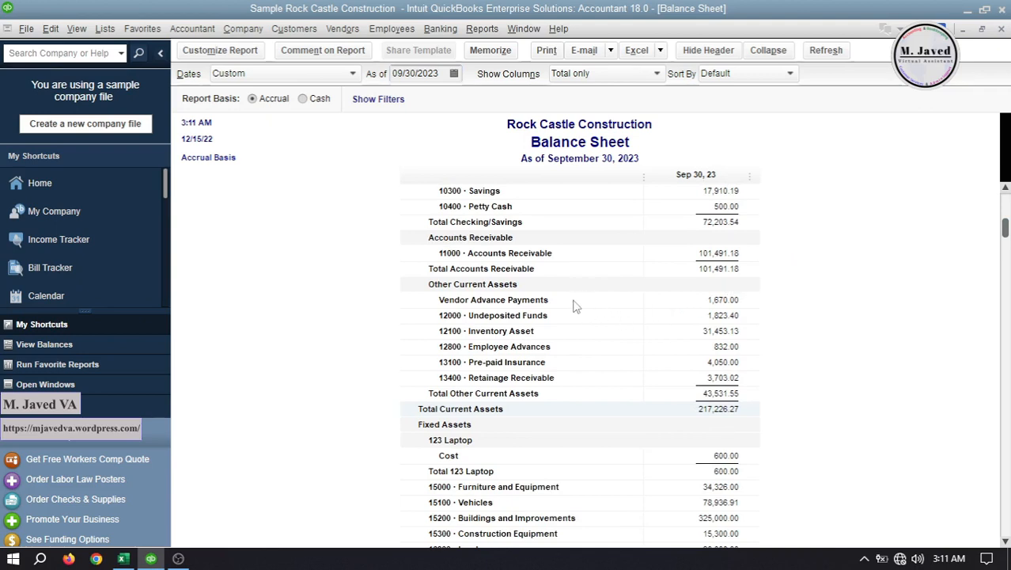
pyautogui.click(709, 301)
pyautogui.doubleClick(710, 301)
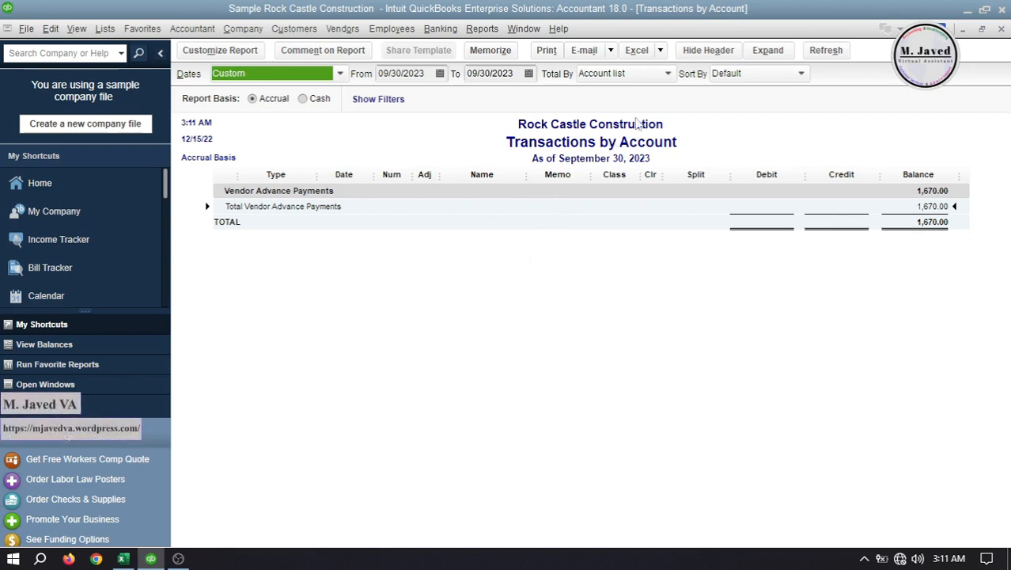
pyautogui.click(664, 73)
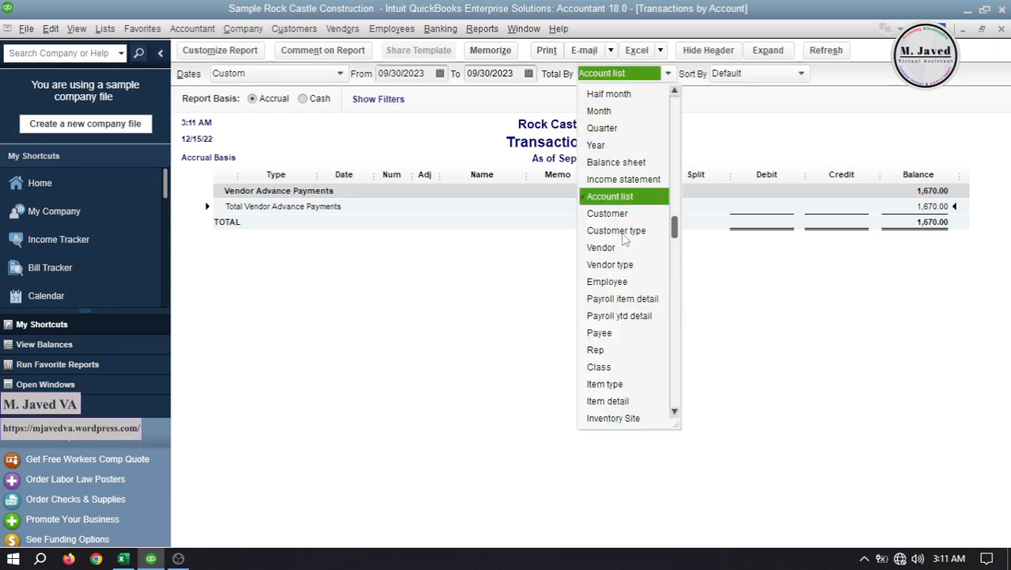
pyautogui.click(622, 247)
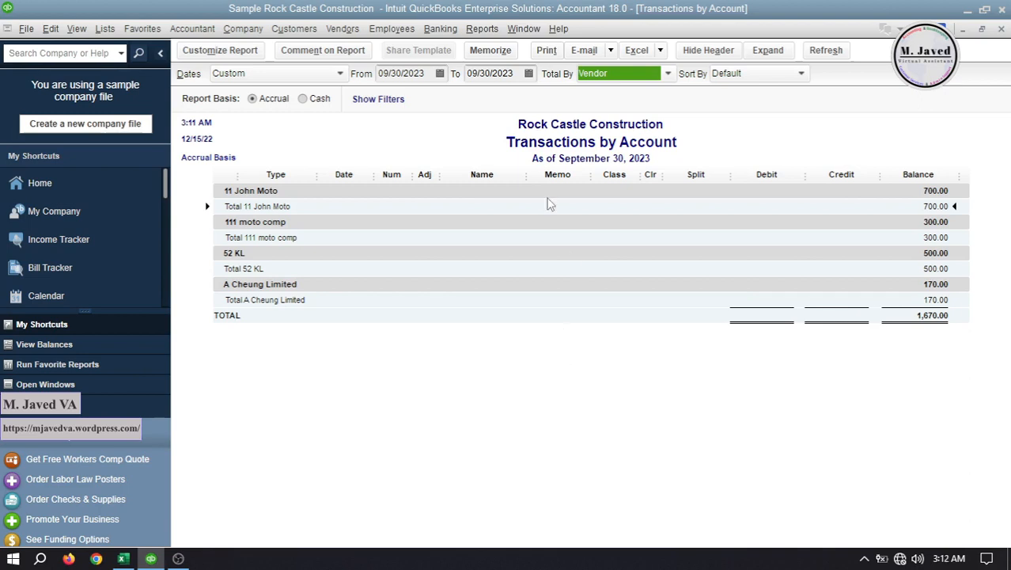
# Step: Set the report's start date to 09/01/2023, review the advance transactions for each vendor, and close the report
pyautogui.click(440, 73)
pyautogui.click(477, 143)
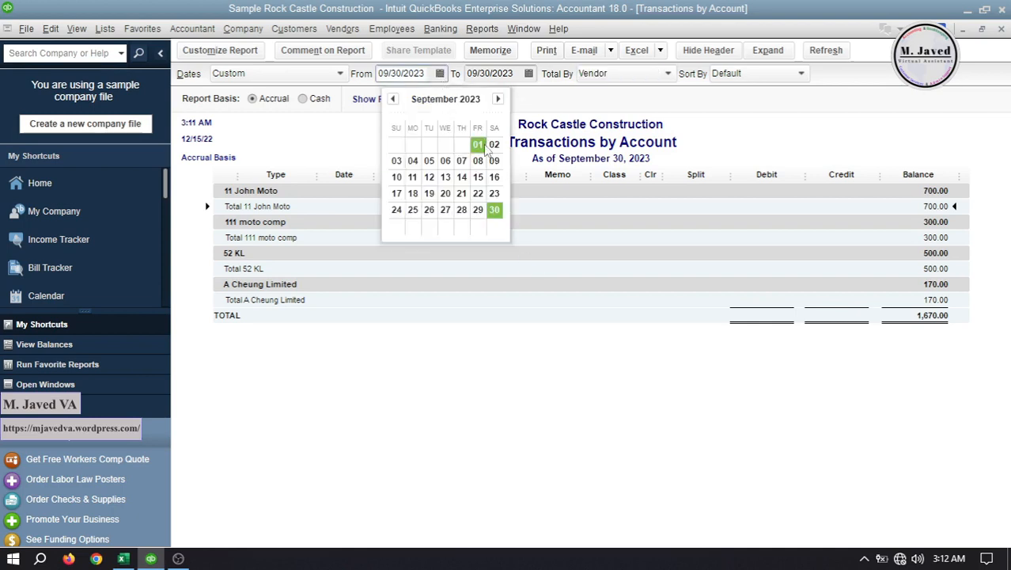
pyautogui.click(512, 380)
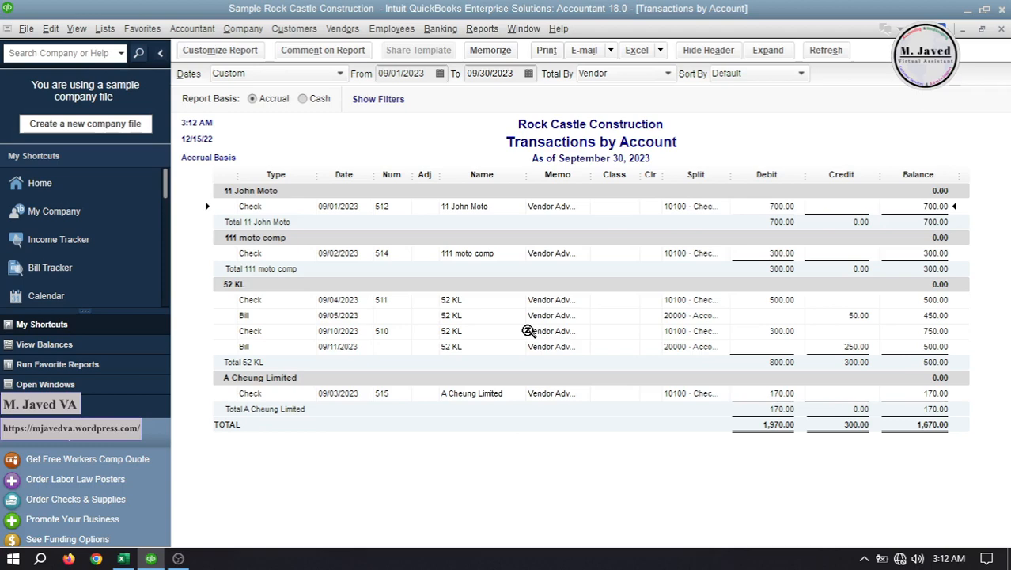
pyautogui.click(1001, 31)
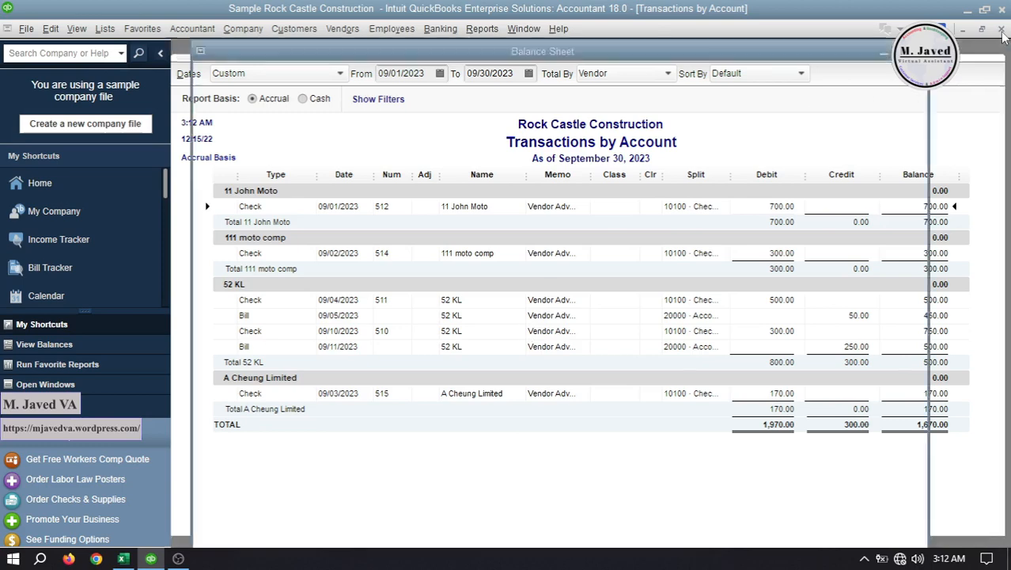
# Step: Switch to Excel and copy the "Advanc to supplier balance" label from Sheet1 cell C7 into Sheet2 cell C10
pyautogui.click(123, 559)
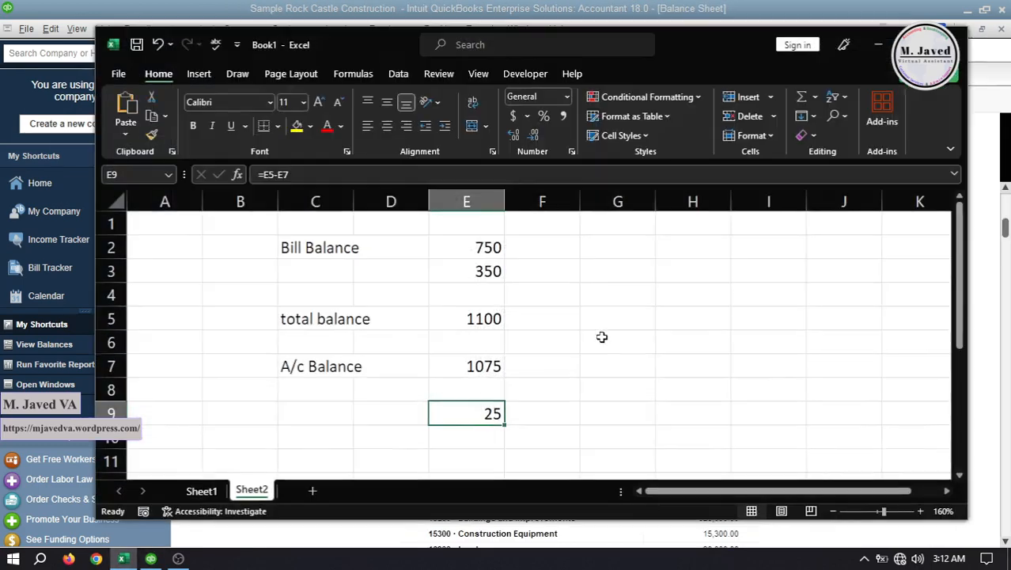
pyautogui.click(463, 441)
pyautogui.click(299, 437)
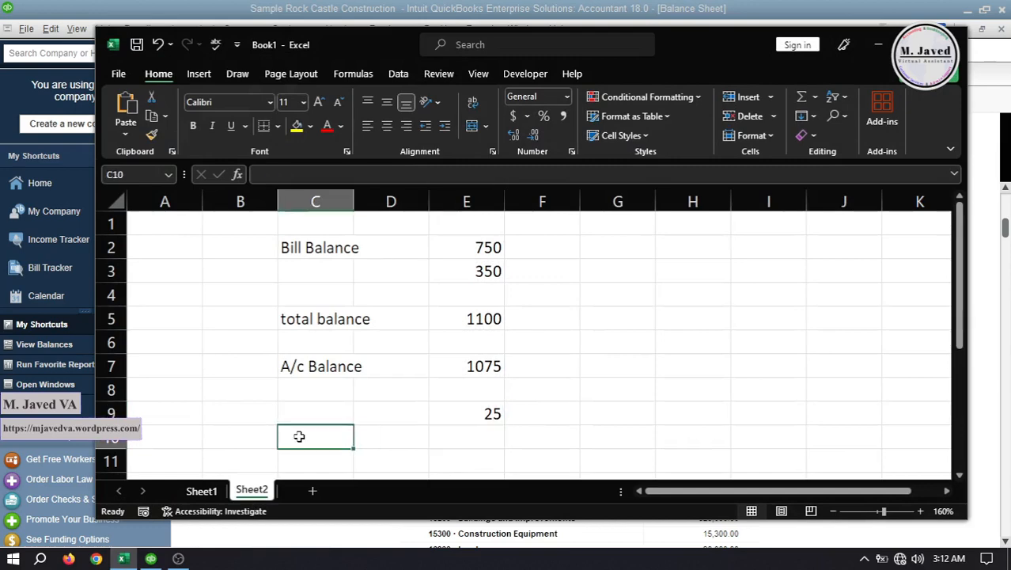
pyautogui.click(201, 491)
pyautogui.click(395, 371)
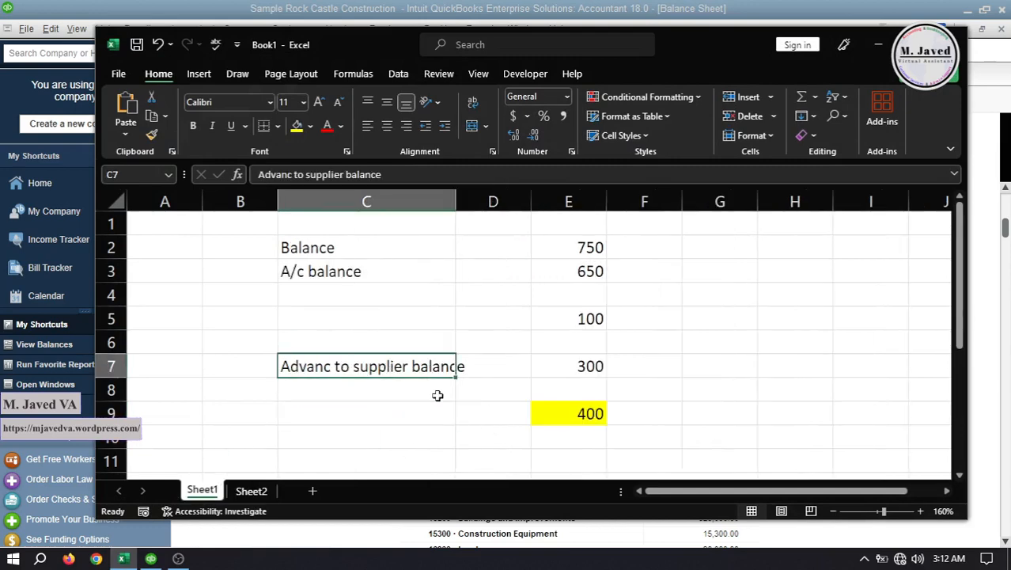
pyautogui.hotkey('ctrl', 'c')
pyautogui.hotkey('ctrl', 'pagedown')
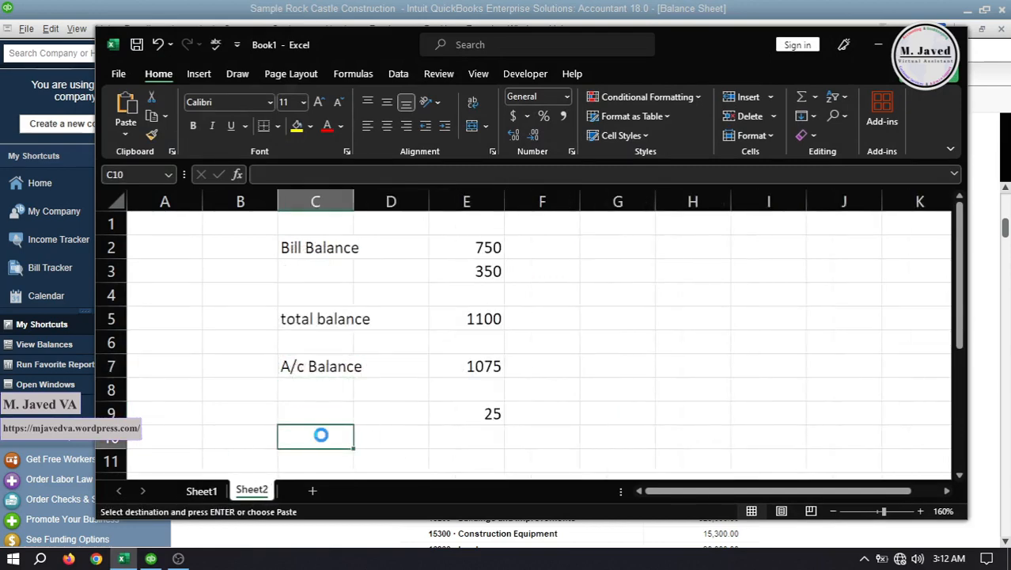
pyautogui.hotkey('ctrl', 'v')
# Step: Enter 500 as the advance to supplier balance in cell E10
pyautogui.press('Right')
pyautogui.press('Right')
pyautogui.press('Right')
pyautogui.press('Left')
pyautogui.write('500')
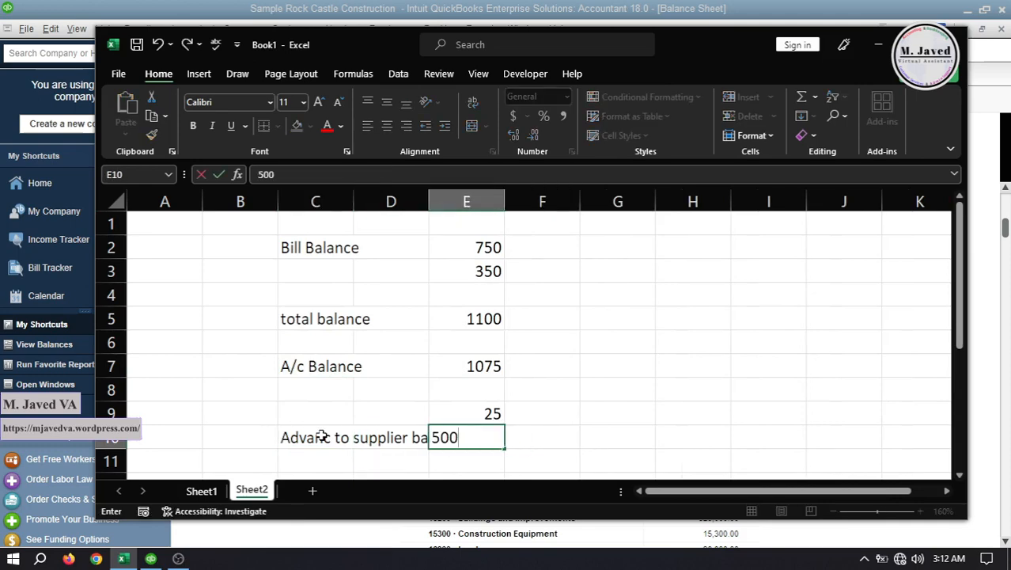
pyautogui.click(517, 408)
# Step: Add the amounts in E9 and E10 with the formula =E9+E10 in cell E12
pyautogui.click(834, 510)
pyautogui.click(833, 510)
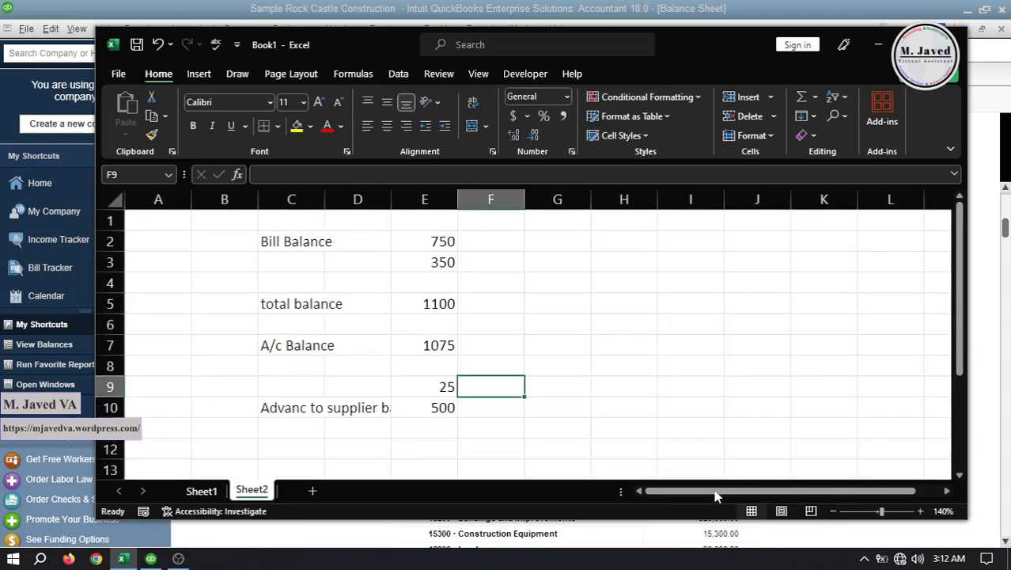
pyautogui.click(430, 447)
pyautogui.write('=')
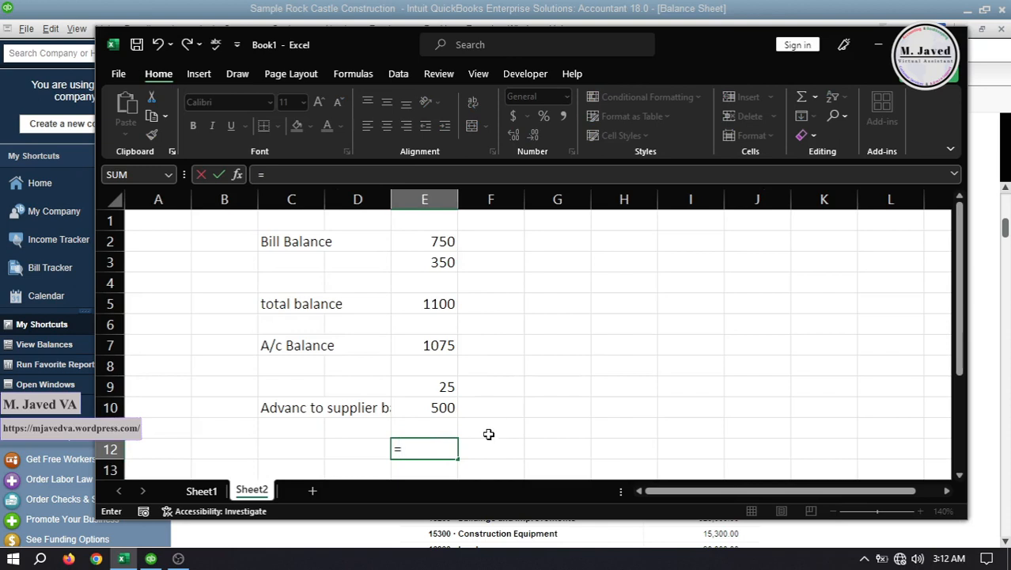
pyautogui.click(430, 389)
pyautogui.write('+')
pyautogui.click(439, 407)
pyautogui.press('Return')
pyautogui.click(557, 427)
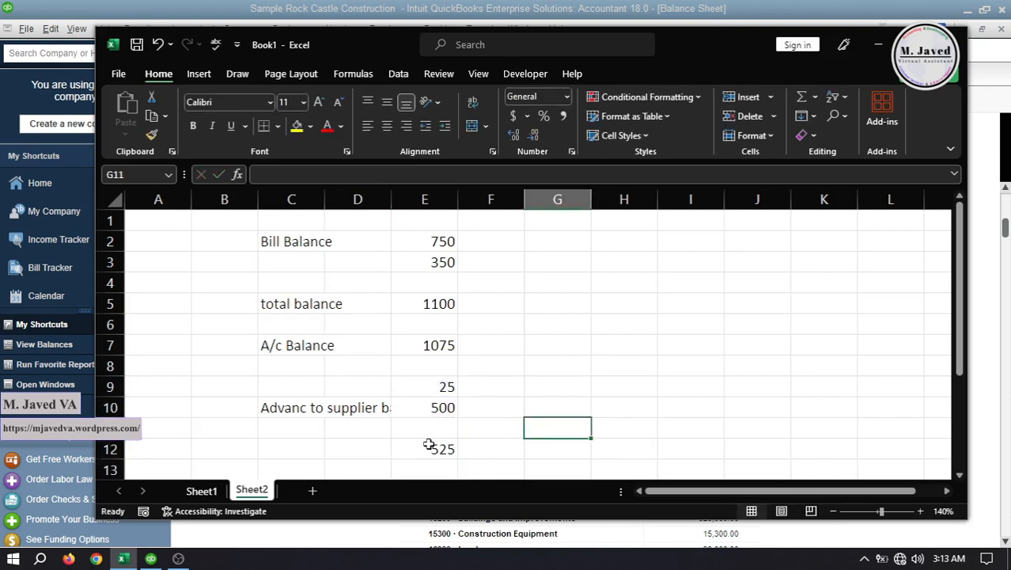
# Step: Highlight the total in cell E12 with a yellow fill
pyautogui.click(429, 445)
pyautogui.click(565, 393)
pyautogui.click(425, 448)
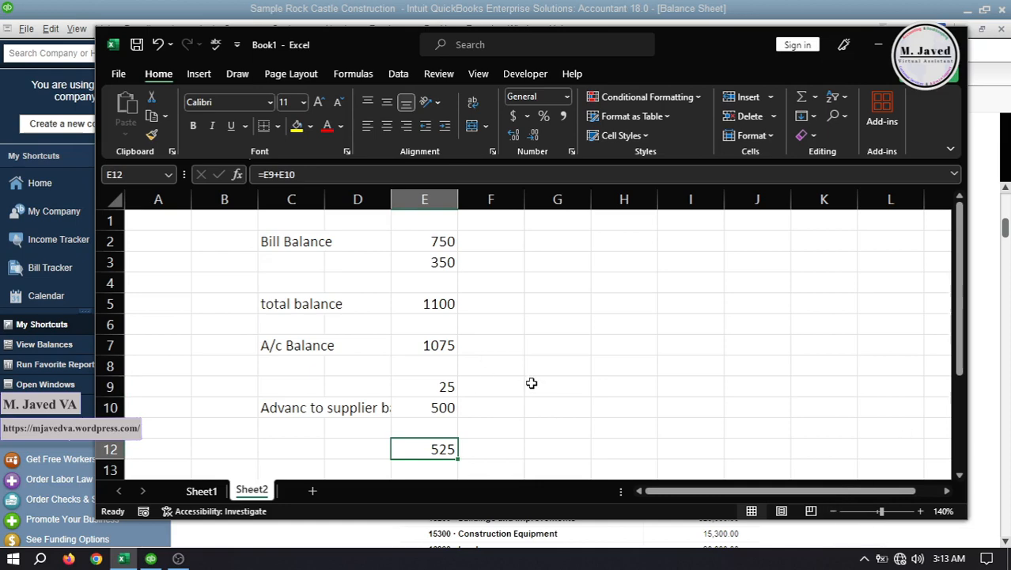
pyautogui.click(296, 126)
pyautogui.click(536, 405)
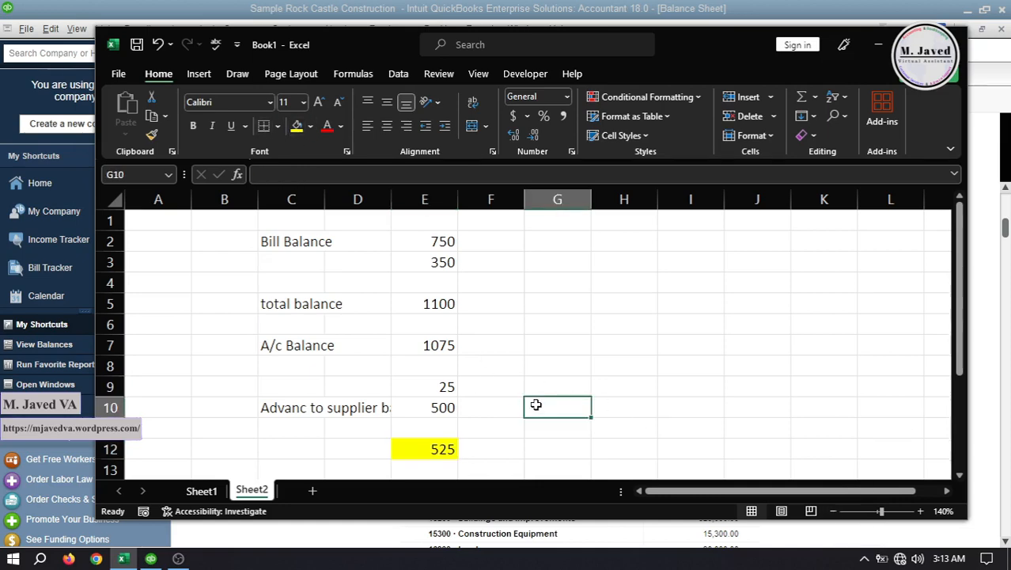
# Step: Switch back to QuickBooks and close the Balance Sheet report, the Vendor Advance Payments register and the Chart of Accounts
pyautogui.click(880, 41)
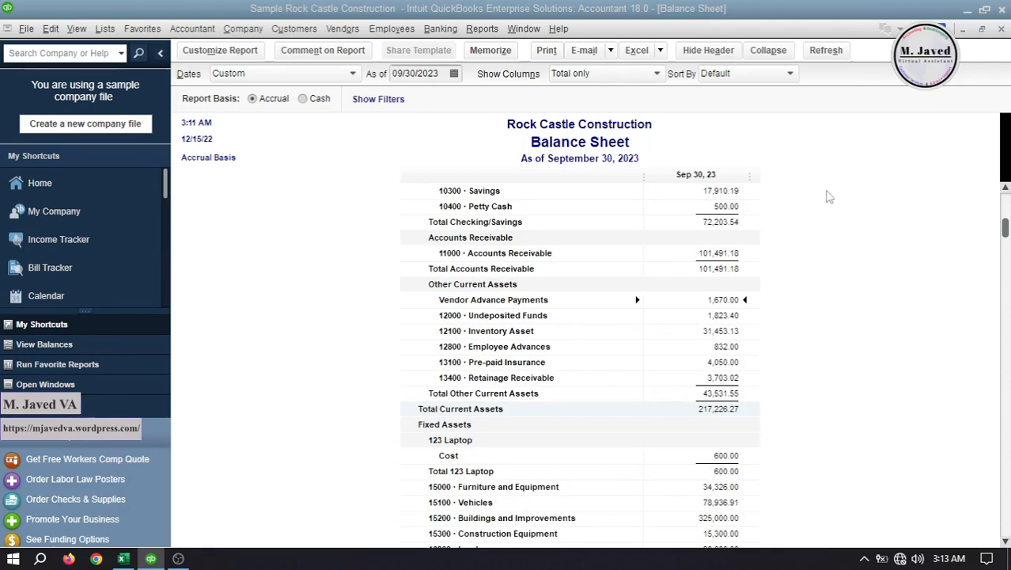
pyautogui.click(1002, 30)
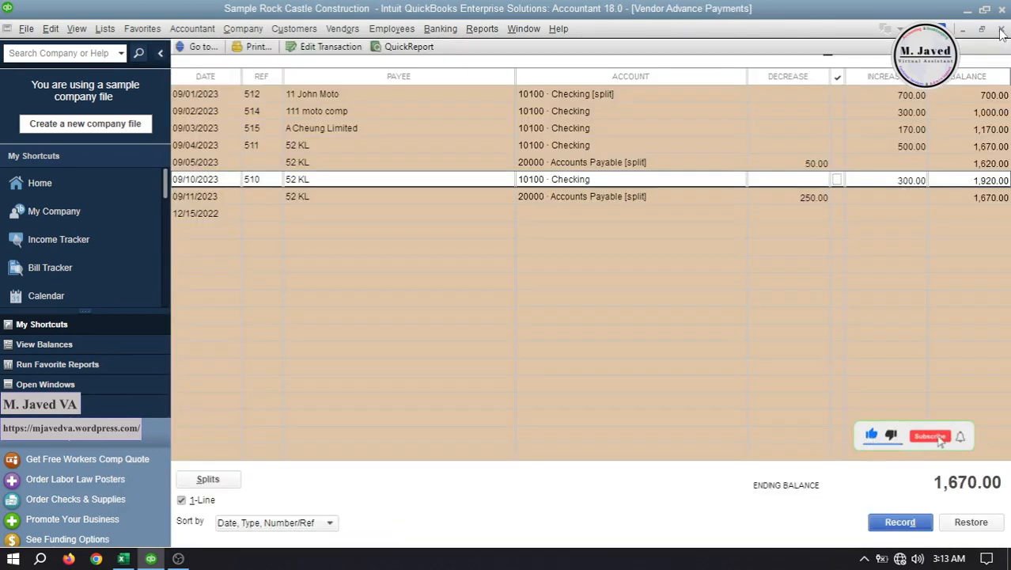
pyautogui.click(1002, 29)
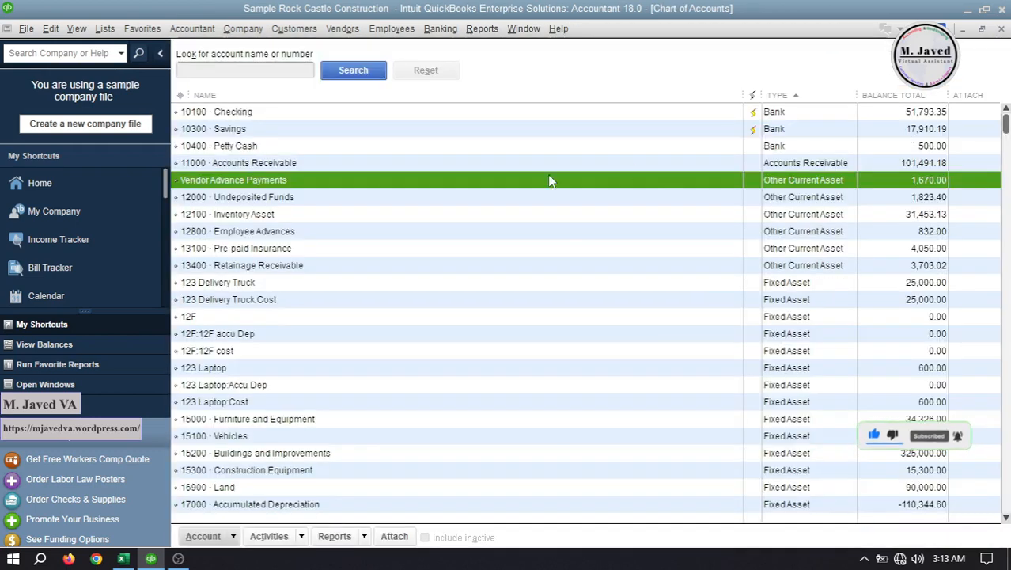
pyautogui.click(1001, 30)
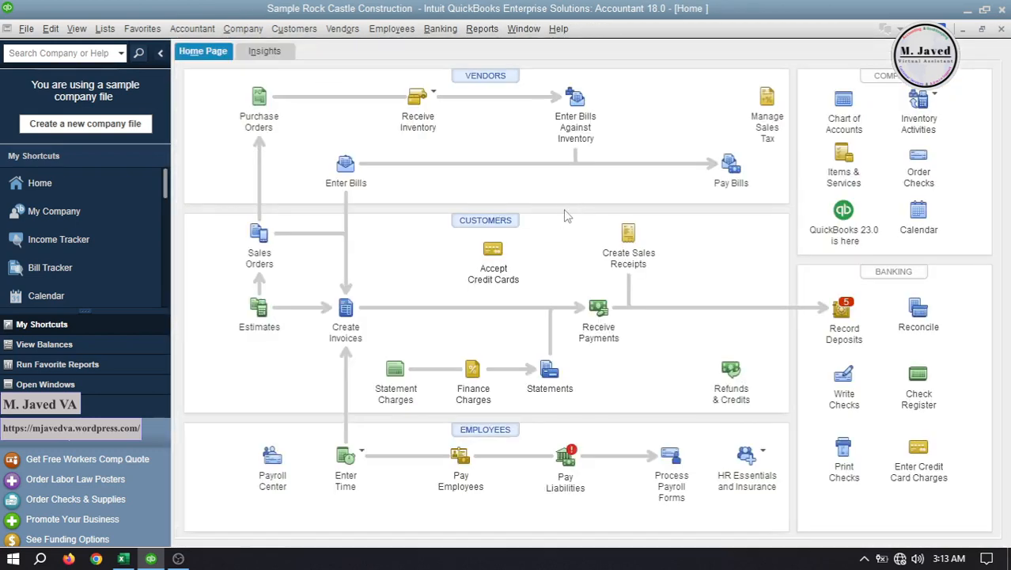